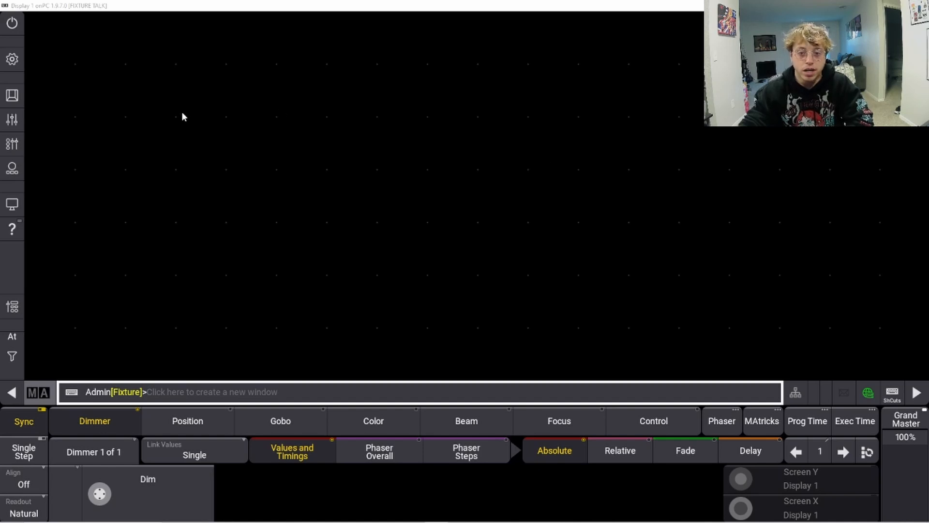
# Step: Add a Groups pool window and resize it to fill the left half of the screen
pyautogui.click(49, 40)
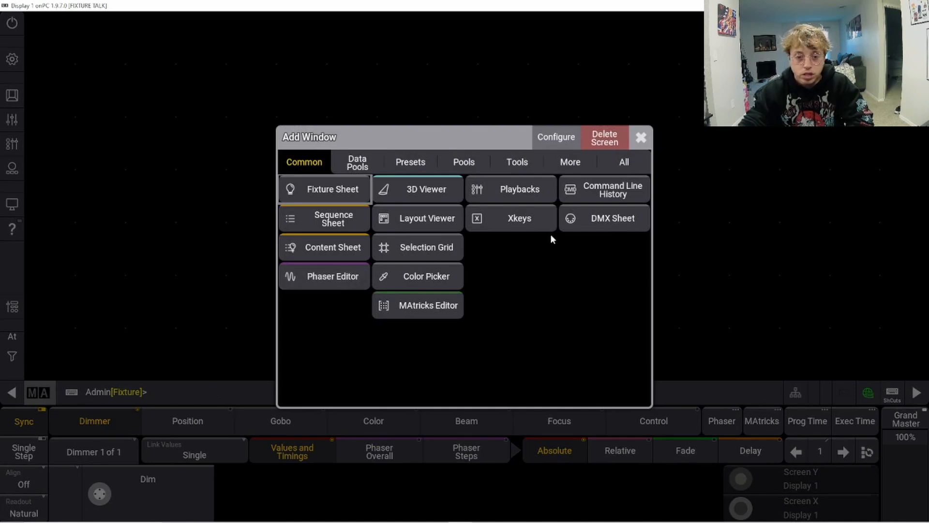
pyautogui.click(357, 163)
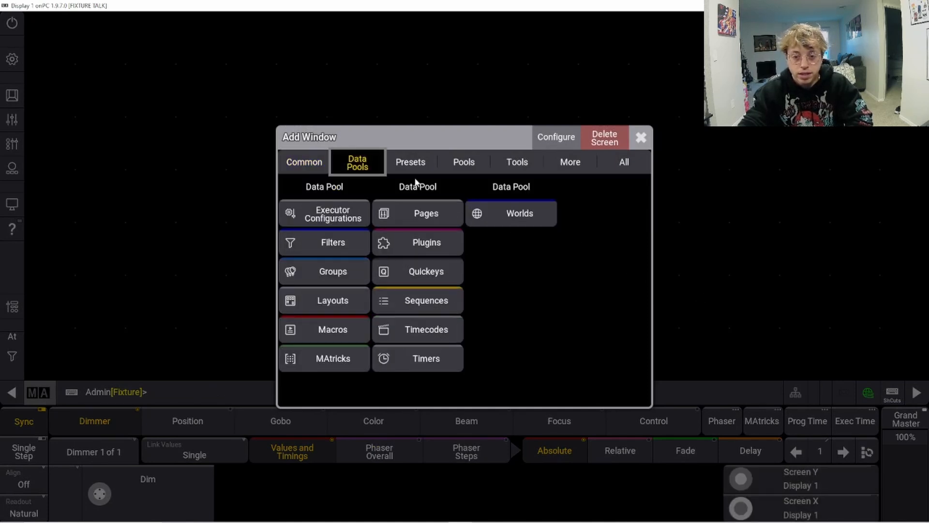
pyautogui.click(348, 272)
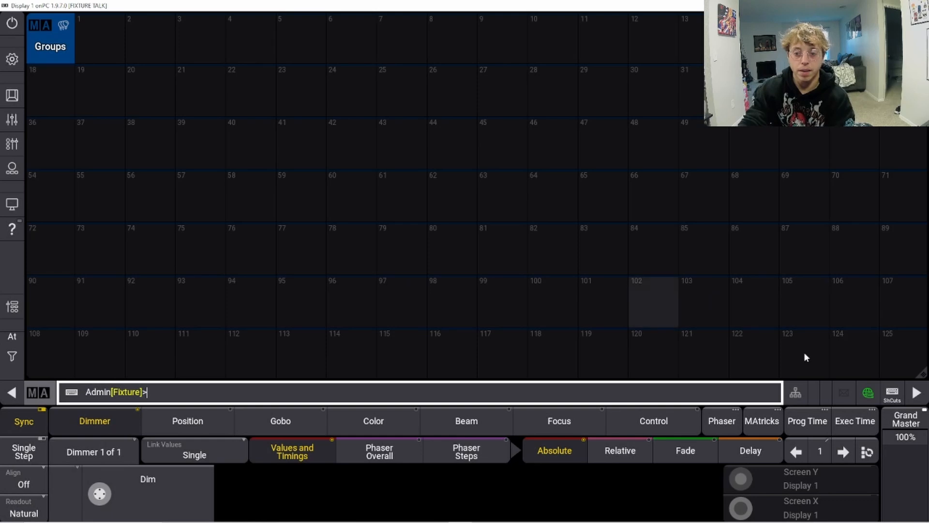
pyautogui.moveTo(915, 378); pyautogui.dragTo(428, 394)
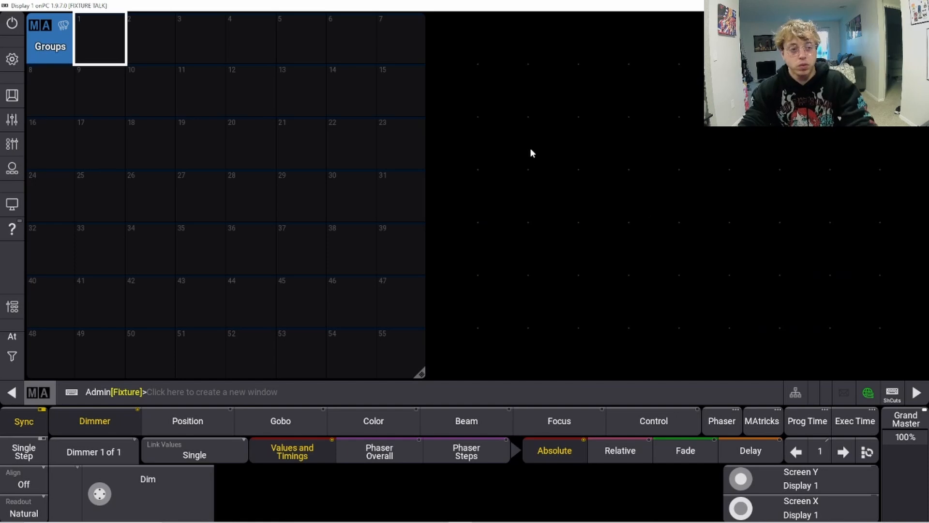
# Step: Add a Fixture Sheet window beside the group pool and widen its Name column
pyautogui.click(448, 42)
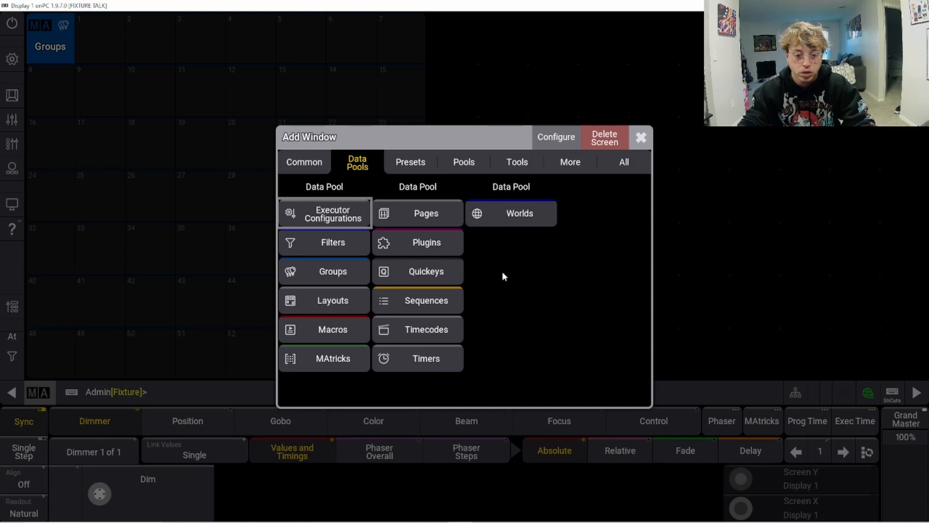
pyautogui.click(318, 169)
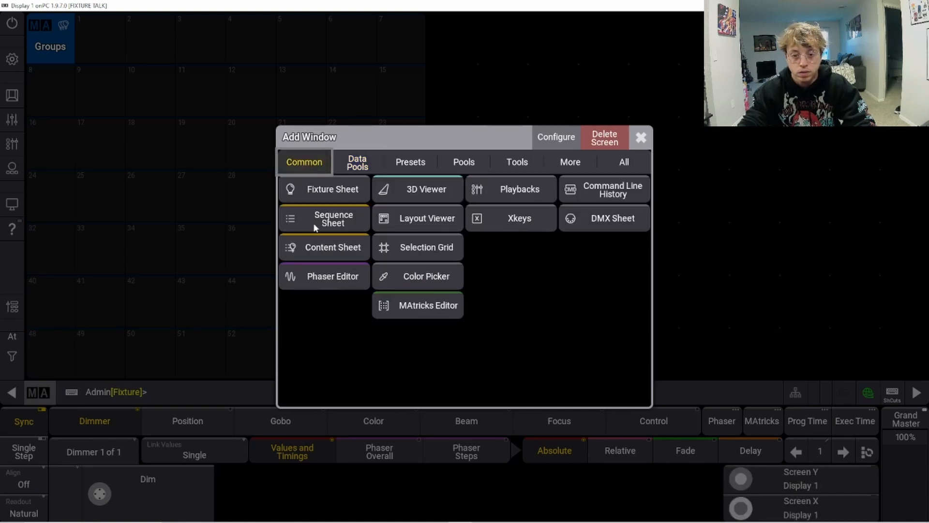
pyautogui.click(326, 191)
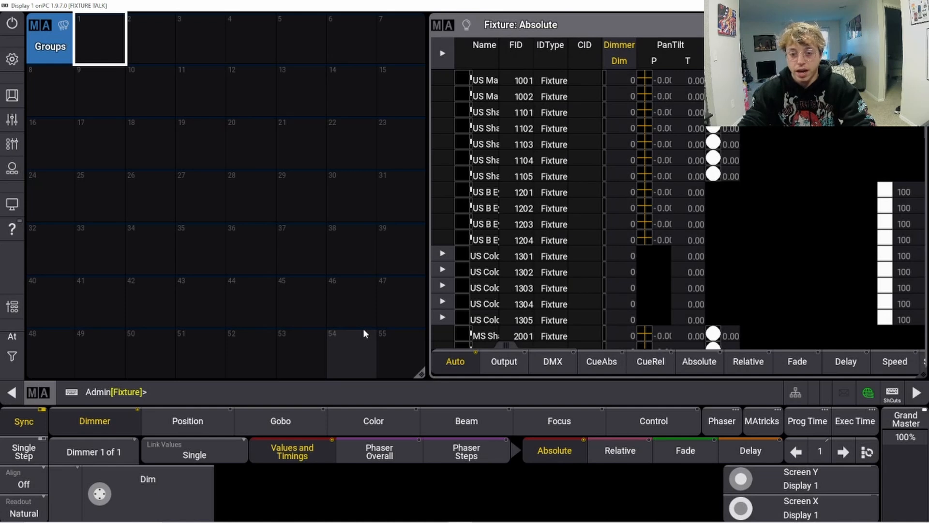
pyautogui.moveTo(422, 374); pyautogui.dragTo(429, 378)
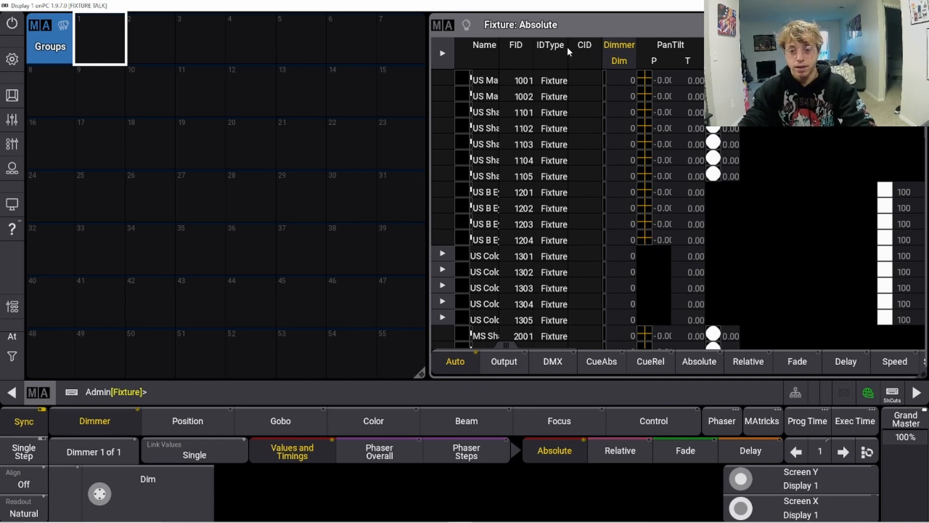
pyautogui.moveTo(569, 58); pyautogui.dragTo(591, 57)
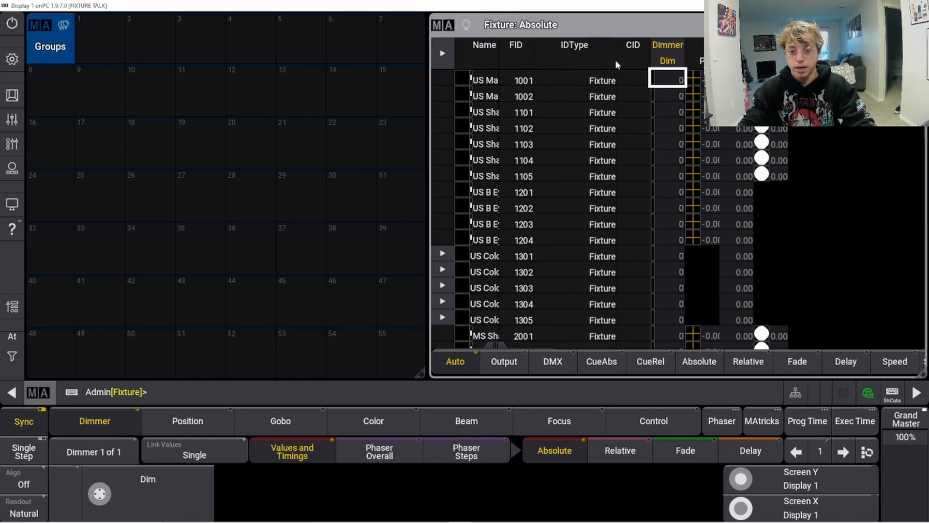
pyautogui.moveTo(497, 59); pyautogui.dragTo(560, 60)
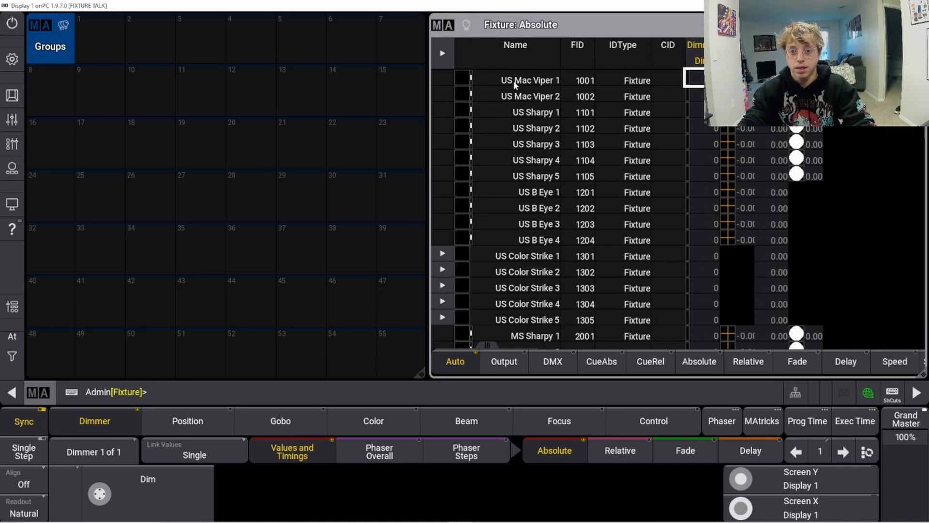
# Step: Select all fixtures in the sheet, from US Mac Viper 1 through DS Color Strike 3305
pyautogui.click(514, 83)
pyautogui.press('Down')
pyautogui.press('Down')
pyautogui.press('Down')
pyautogui.press('Down')
pyautogui.press('Down')
pyautogui.press('Down')
pyautogui.press('Down')
pyautogui.press('Down')
pyautogui.press('Down')
pyautogui.press('Down')
pyautogui.press('Down')
pyautogui.press('Down')
pyautogui.press('Down')
pyautogui.press('Down')
pyautogui.press('Down')
pyautogui.press('Down')
pyautogui.press('Down')
pyautogui.press('Down')
pyautogui.press('Down')
pyautogui.press('Down')
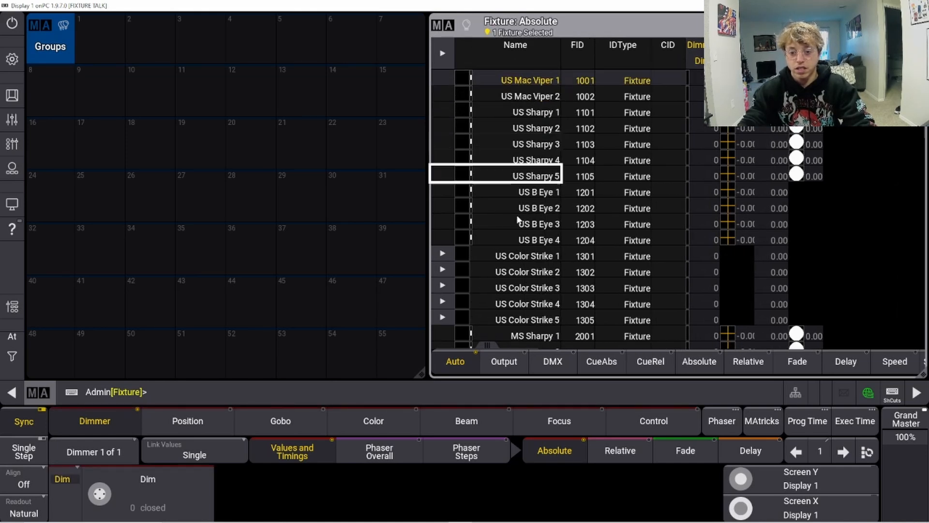
pyautogui.press('Down')
pyautogui.press('Down')
pyautogui.press('Down')
pyautogui.press('Down')
pyautogui.press('Down')
pyautogui.press('Down')
pyautogui.press('Down')
pyautogui.press('Down')
pyautogui.press('Down')
pyautogui.press('Down')
pyautogui.press('Down')
pyautogui.press('Down')
pyautogui.press('Down')
pyautogui.press('Down')
pyautogui.press('Down')
pyautogui.press('Down')
pyautogui.press('Down')
pyautogui.press('Down')
pyautogui.press('Down')
pyautogui.press('Down')
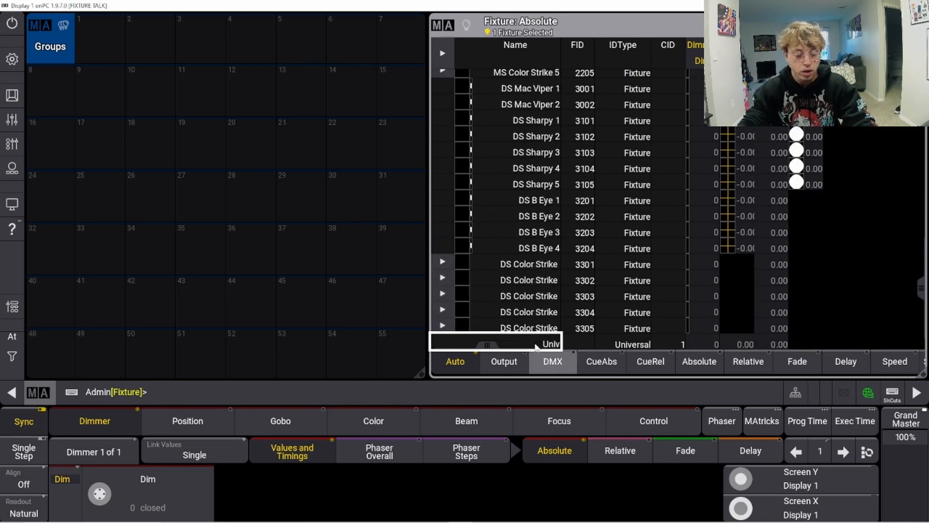
pyautogui.click(519, 328)
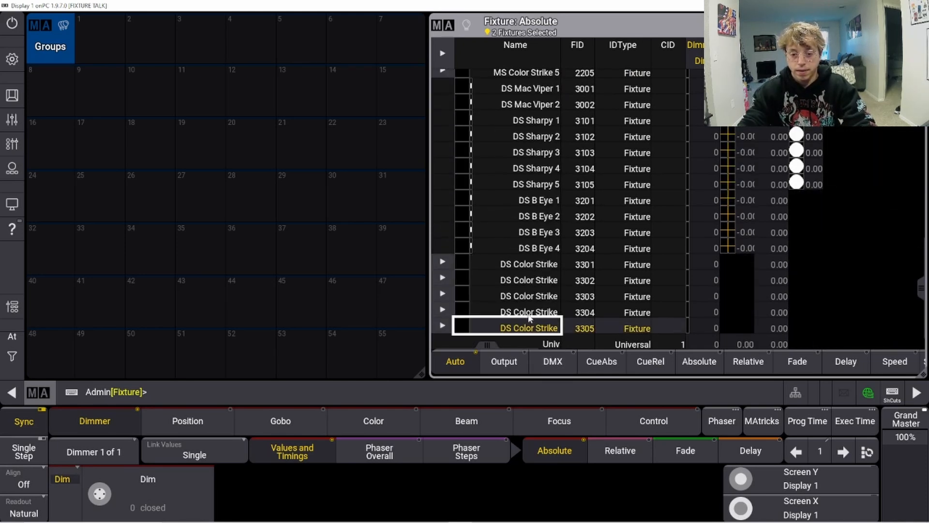
pyautogui.moveTo(529, 315)
pyautogui.mouseDown()
pyautogui.moveTo(522, 150)
pyautogui.moveTo(478, 4)
pyautogui.moveTo(503, 95)
pyautogui.moveTo(506, 51)
pyautogui.moveTo(498, 88)
pyautogui.moveTo(508, 174)
pyautogui.mouseUp()
pyautogui.scroll(-10, 508, 174)
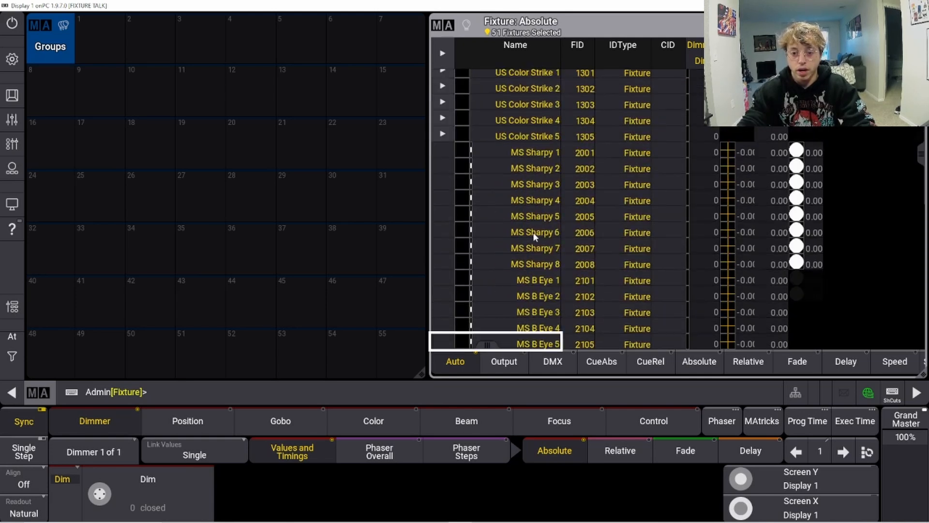
pyautogui.scroll(-2, 539, 246)
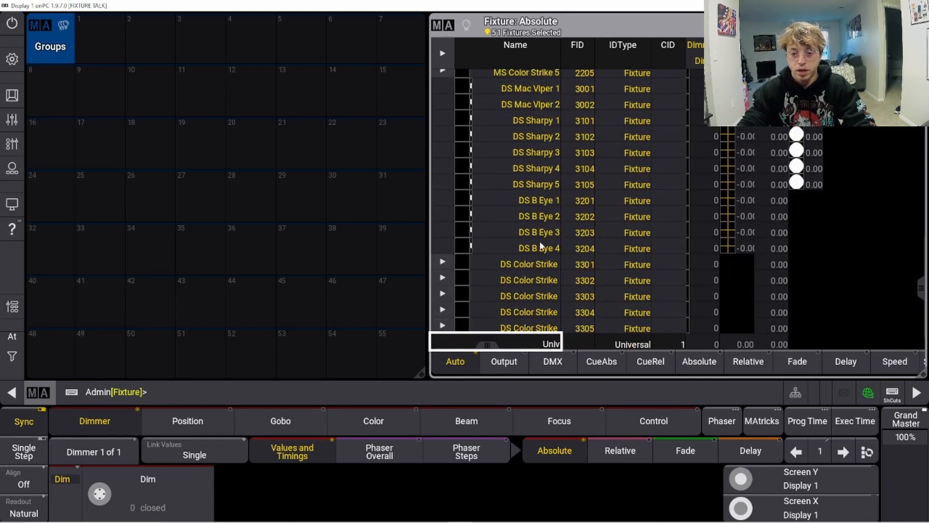
# Step: Store the selected fixtures into group pool slot 1
pyautogui.click(915, 391)
pyautogui.click(915, 391)
pyautogui.write('store')
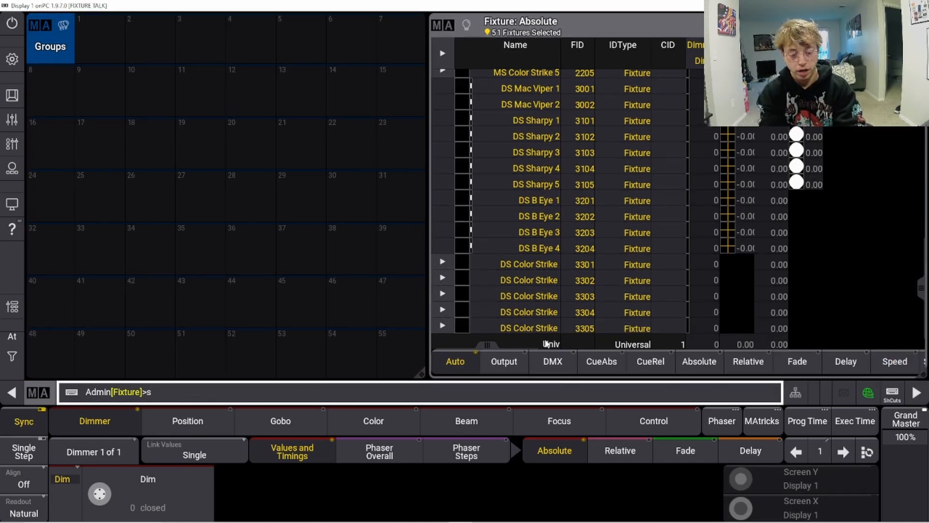
pyautogui.click(88, 56)
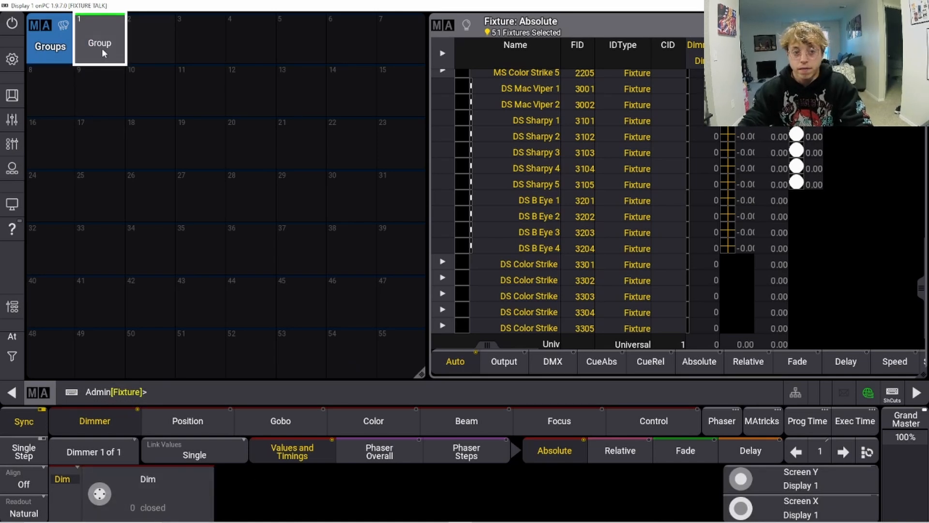
# Step: Clear the fixture selection and recall group 1 to reselect its fixtures
pyautogui.click(894, 403)
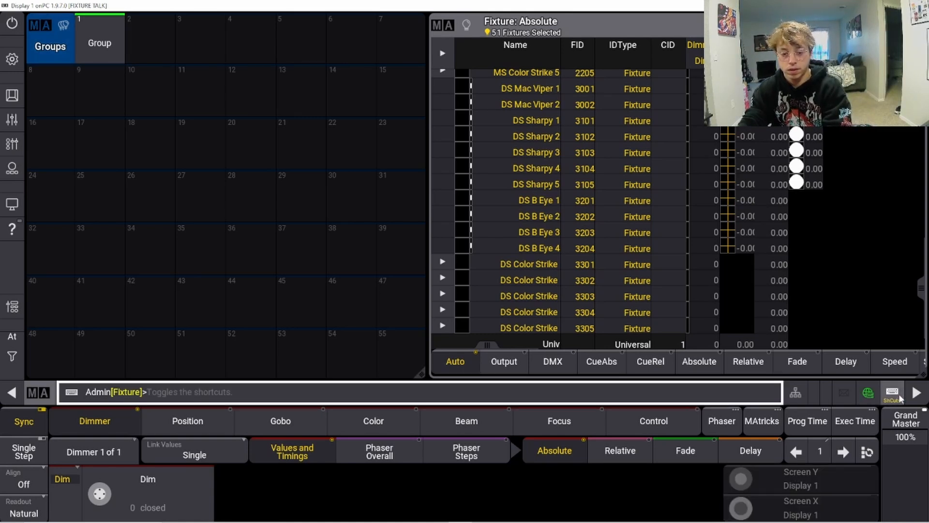
pyautogui.press('c')
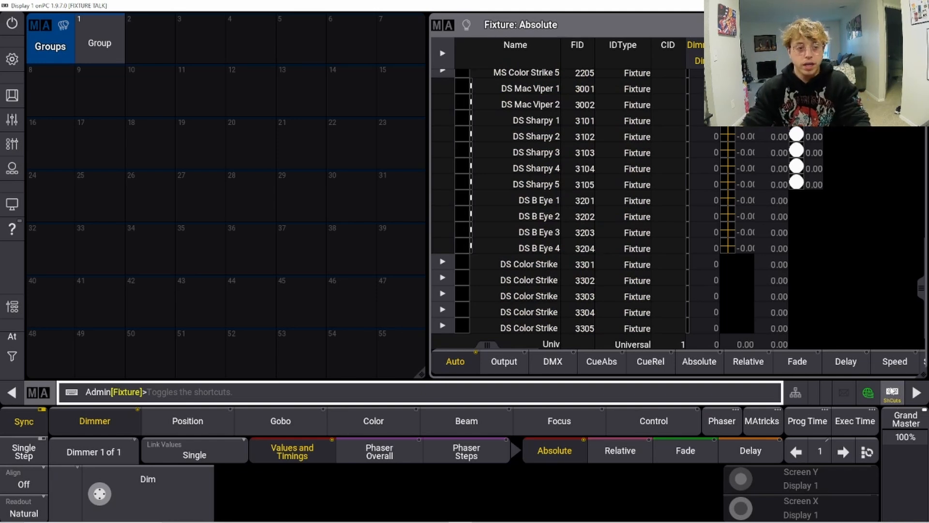
pyautogui.click(891, 395)
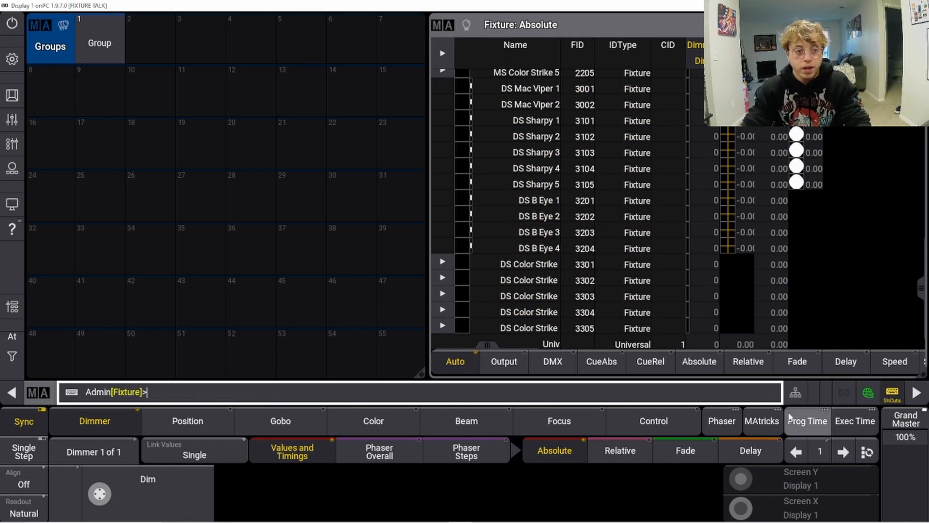
pyautogui.click(99, 41)
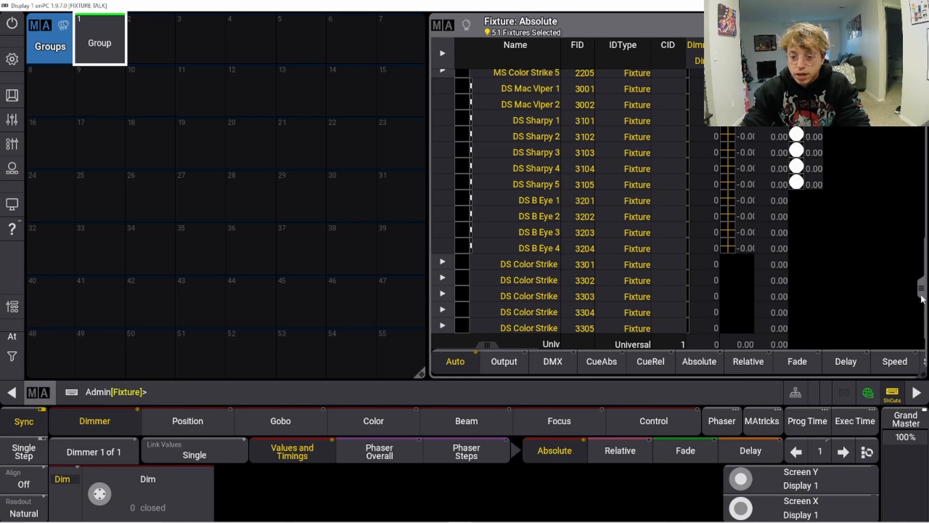
pyautogui.moveTo(922, 290)
pyautogui.mouseDown()
pyautogui.moveTo(920, 88)
pyautogui.moveTo(910, 291)
pyautogui.mouseUp()
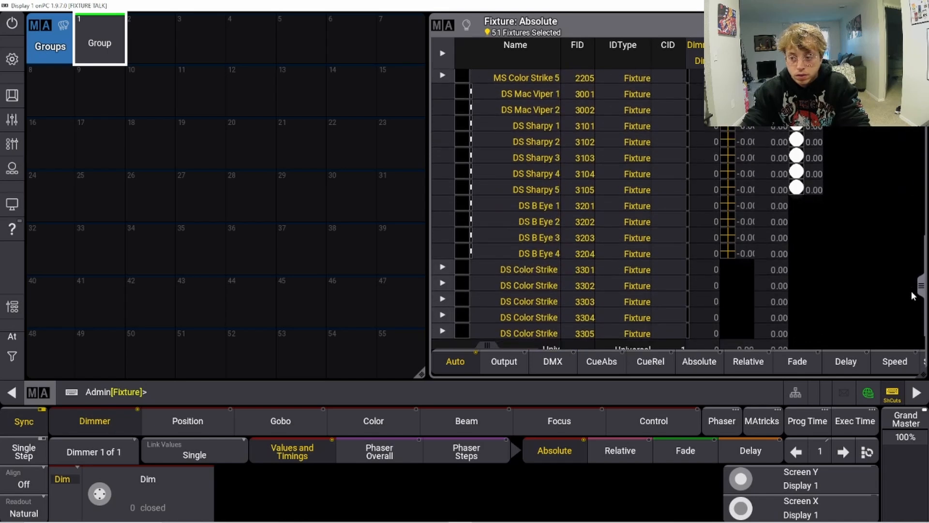
# Step: Try to rename group 1 using the command line
pyautogui.click(385, 383)
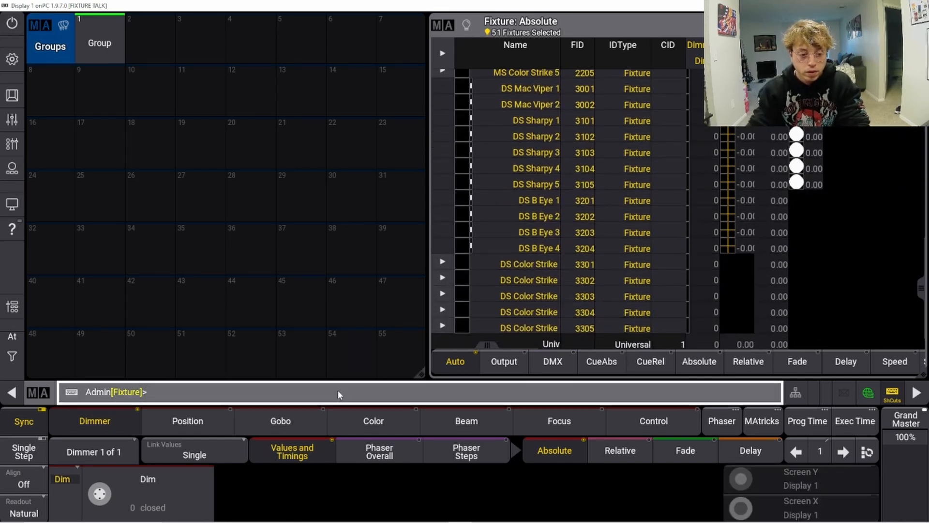
pyautogui.write('At')
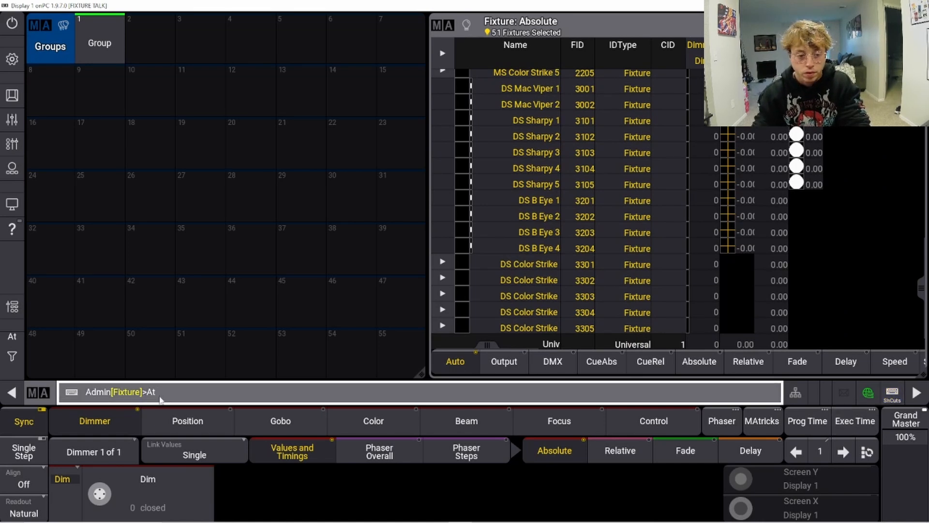
pyautogui.press('BackSpace')
pyautogui.press('BackSpace')
pyautogui.press('BackSpace')
pyautogui.write('rename')
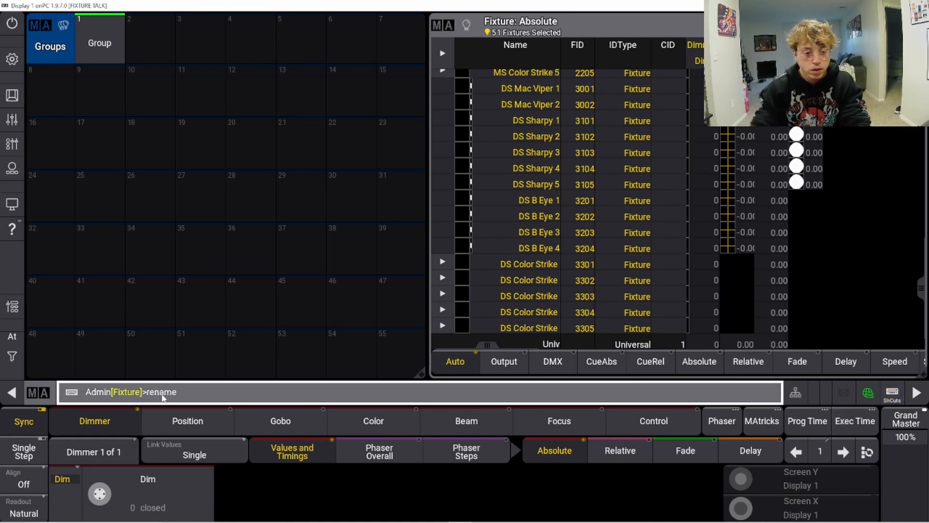
pyautogui.click(116, 53)
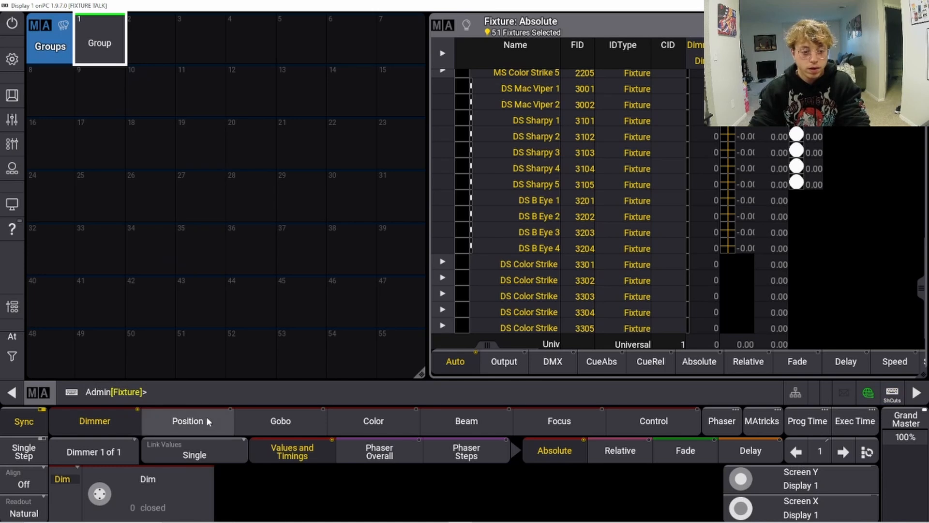
# Step: Rename group 1 as ALL
pyautogui.click(197, 392)
pyautogui.write('rename')
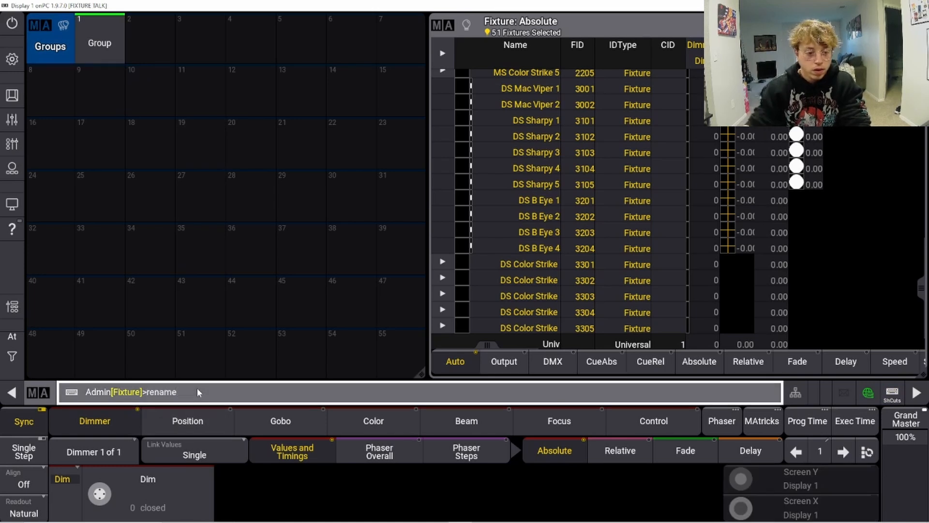
pyautogui.click(92, 47)
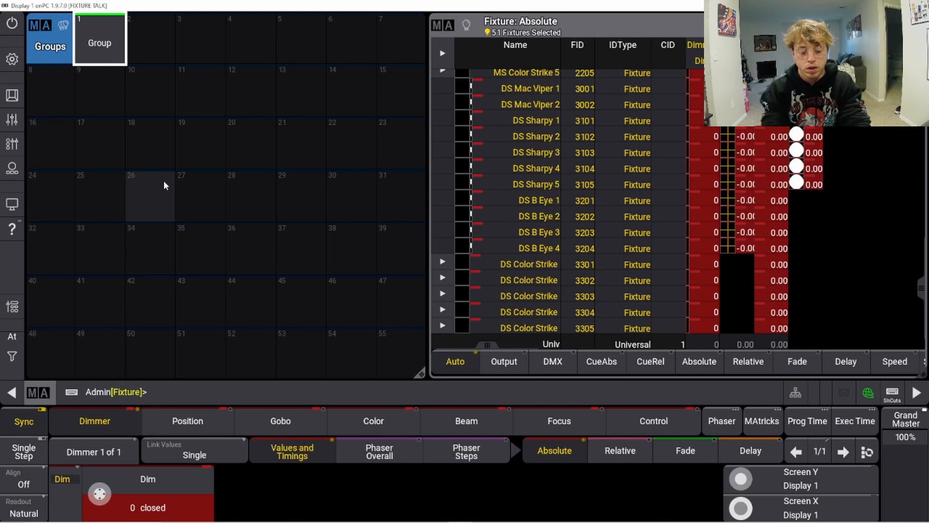
pyautogui.write('ALL')
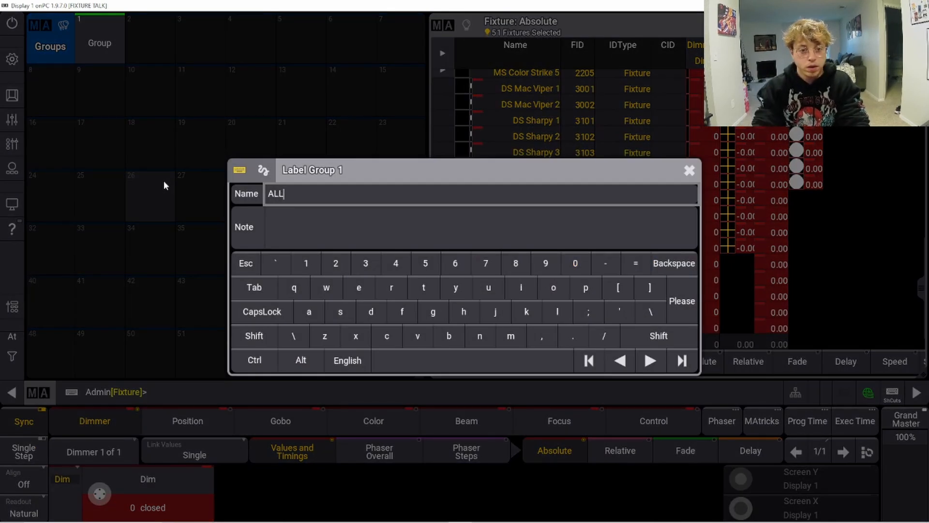
pyautogui.press('Return')
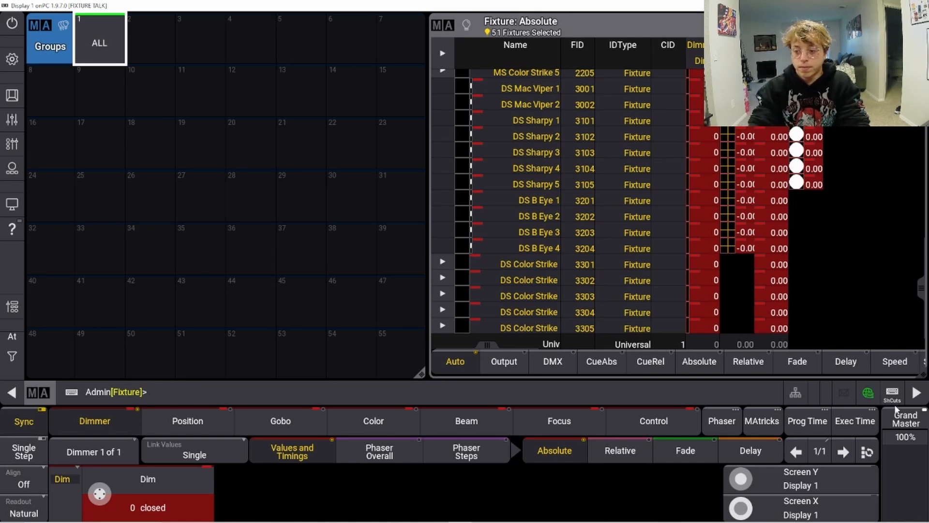
# Step: Clear the selection and recall the ALL group to reselect every fixture
pyautogui.click(894, 397)
pyautogui.press('BackSpace')
pyautogui.press('BackSpace')
pyautogui.press('BackSpace')
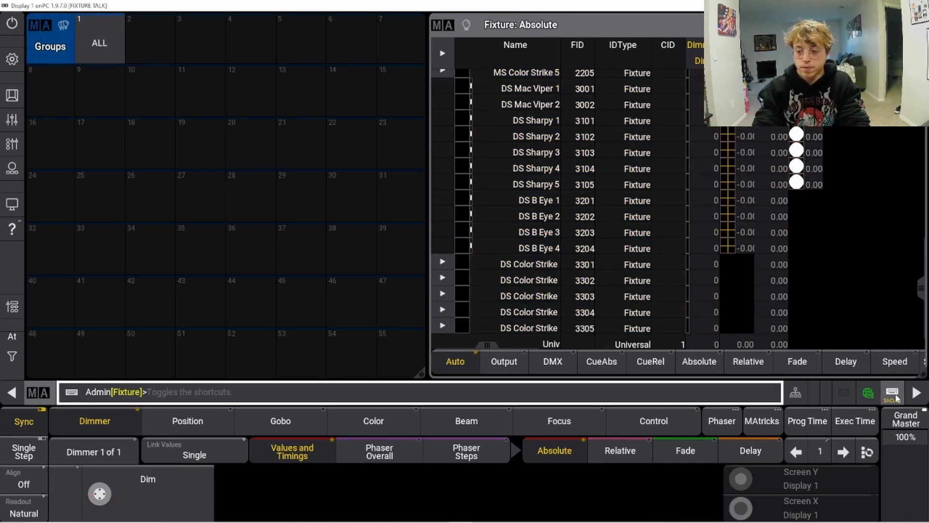
pyautogui.click(83, 58)
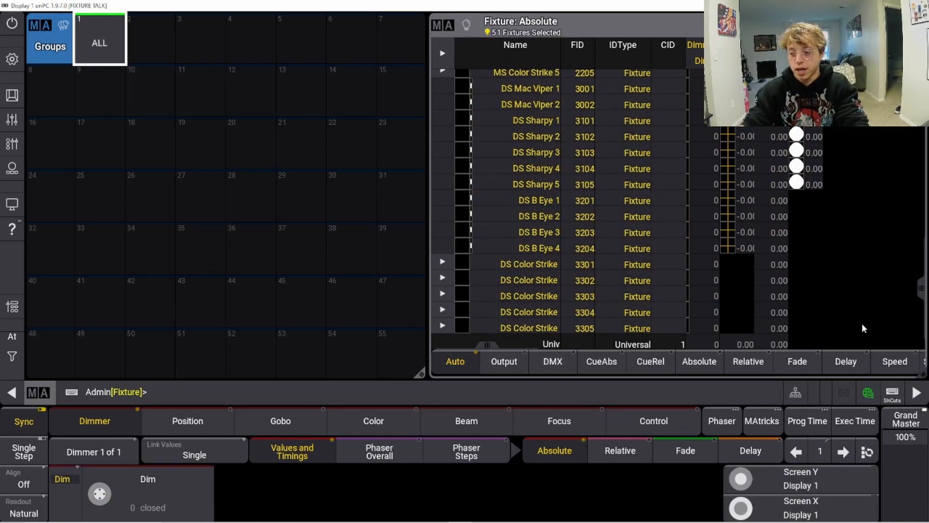
# Step: Clear the selection and select only US Mac Viper 1 at the top of the fixture sheet
pyautogui.click(892, 397)
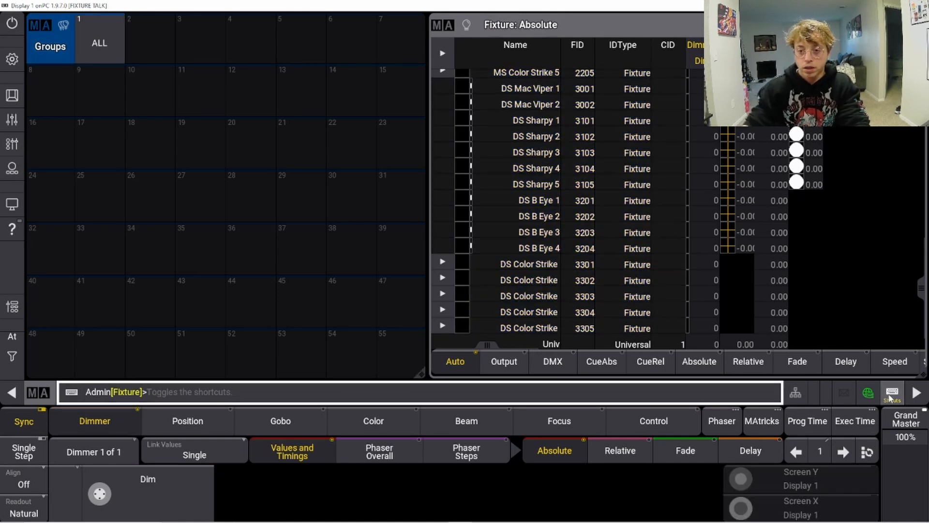
pyautogui.click(890, 397)
pyautogui.moveTo(920, 287); pyautogui.dragTo(922, 73)
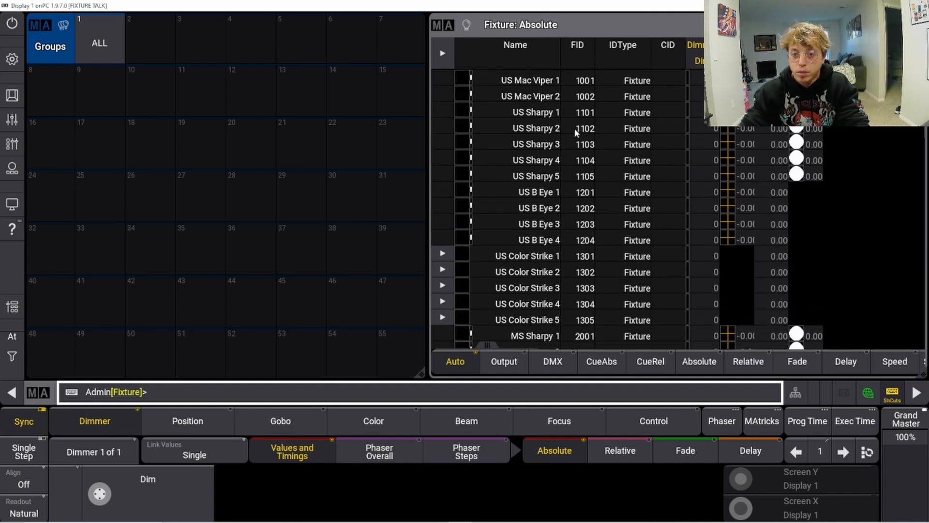
pyautogui.click(494, 80)
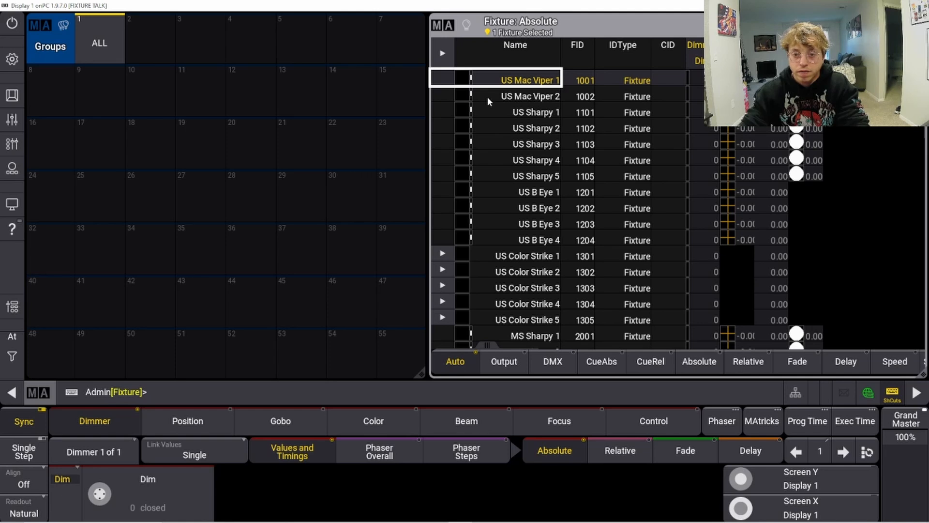
# Step: Add US Mac Viper 2 and both DS Mac Vipers to the selection and store the four Vipers as group 2
pyautogui.click(490, 95)
pyautogui.moveTo(922, 72); pyautogui.dragTo(922, 254)
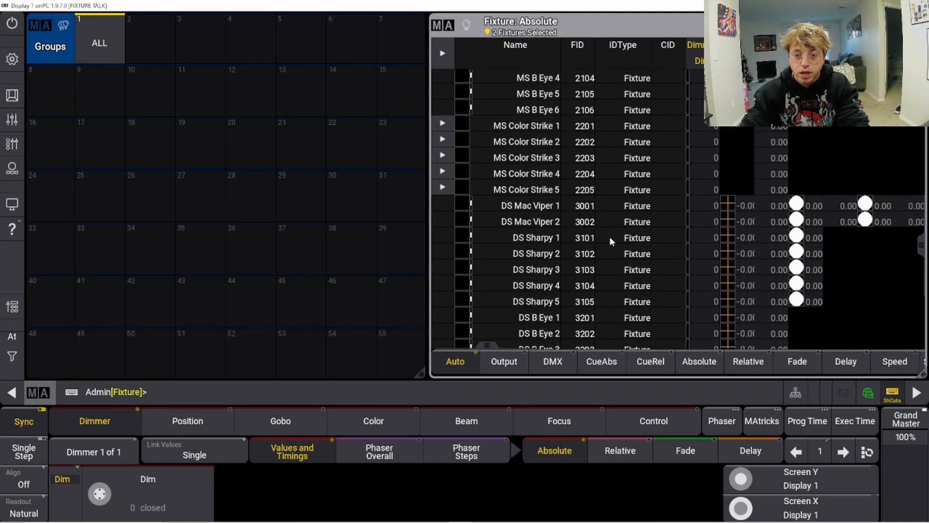
pyautogui.click(536, 208)
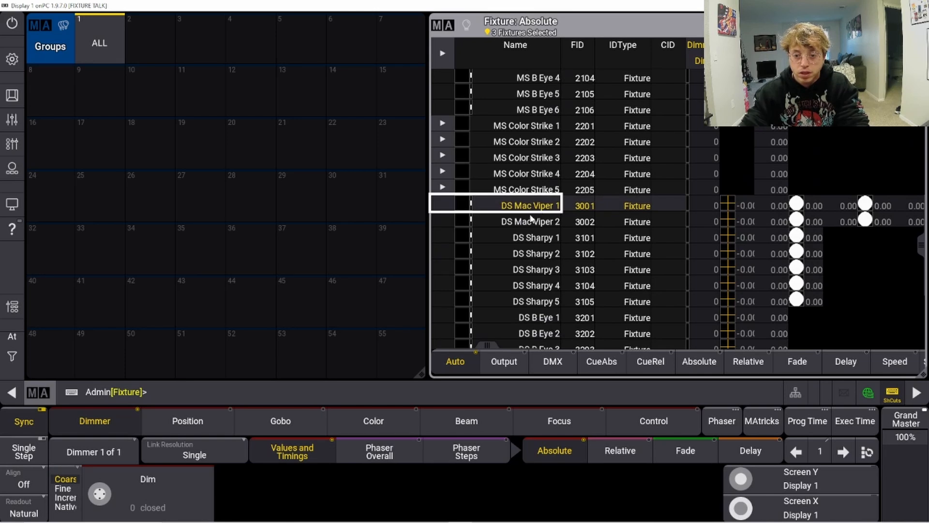
pyautogui.click(533, 221)
pyautogui.moveTo(924, 247); pyautogui.dragTo(924, 88)
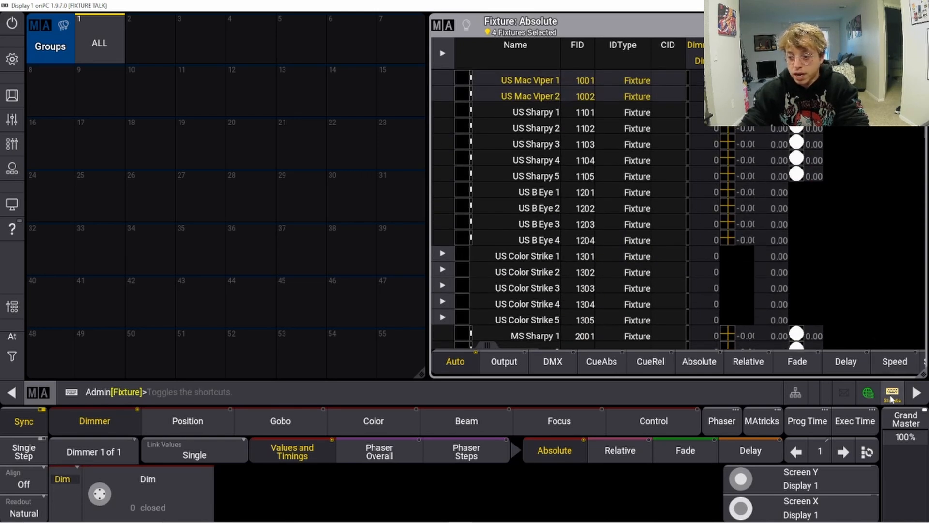
pyautogui.click(315, 385)
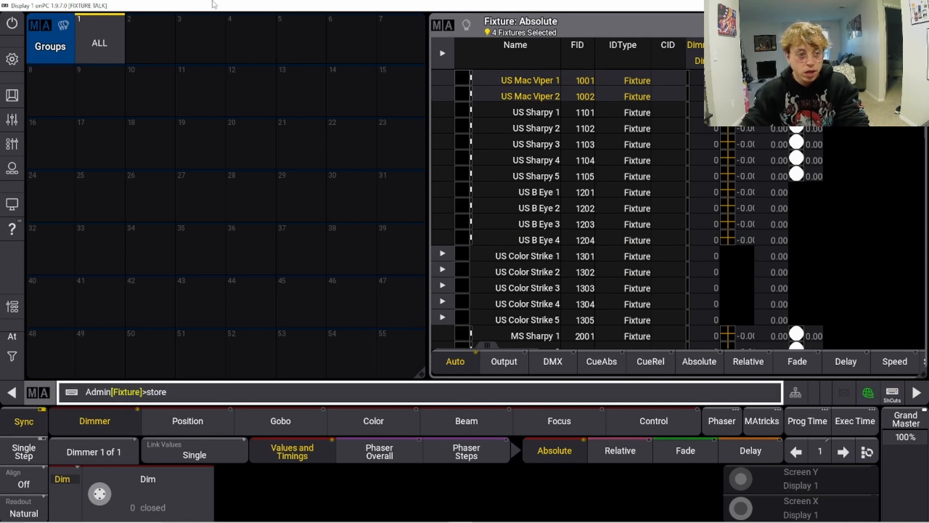
pyautogui.click(138, 47)
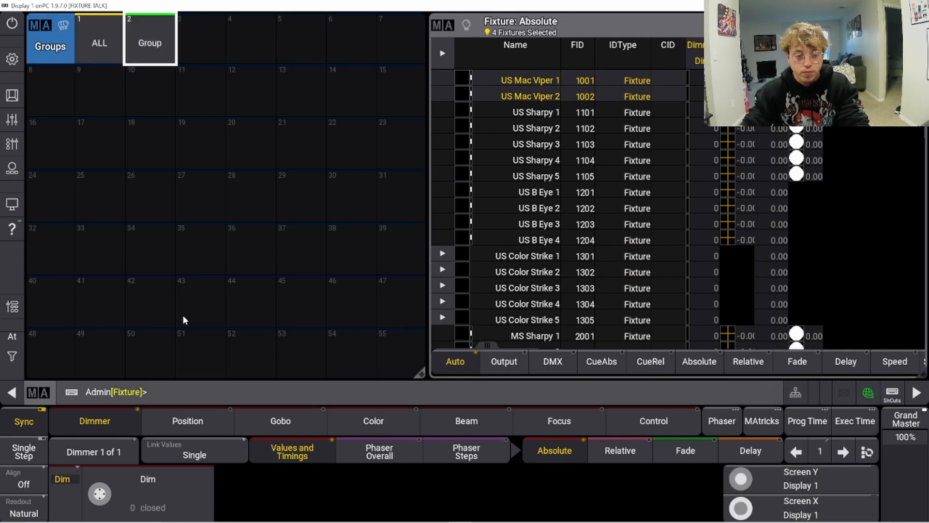
# Step: Try to rename group 2 with the Rename command
pyautogui.click(212, 389)
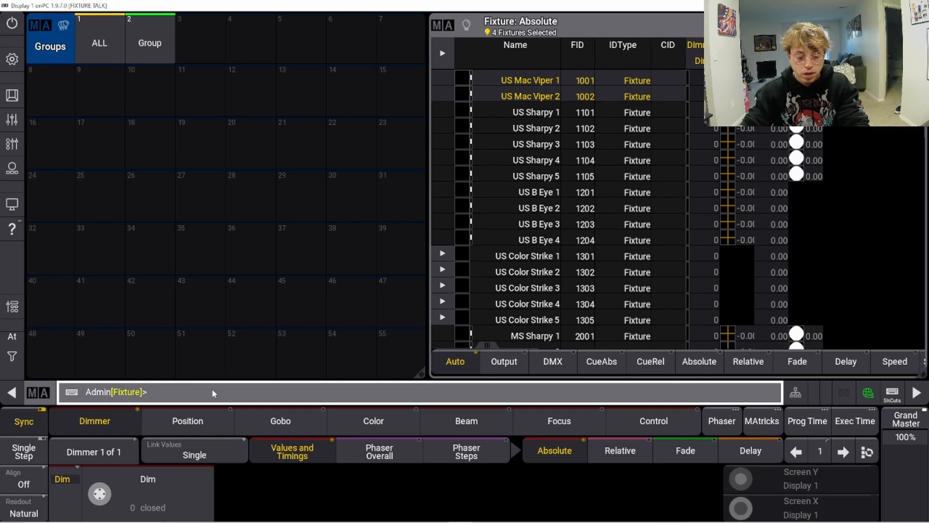
pyautogui.write('rename')
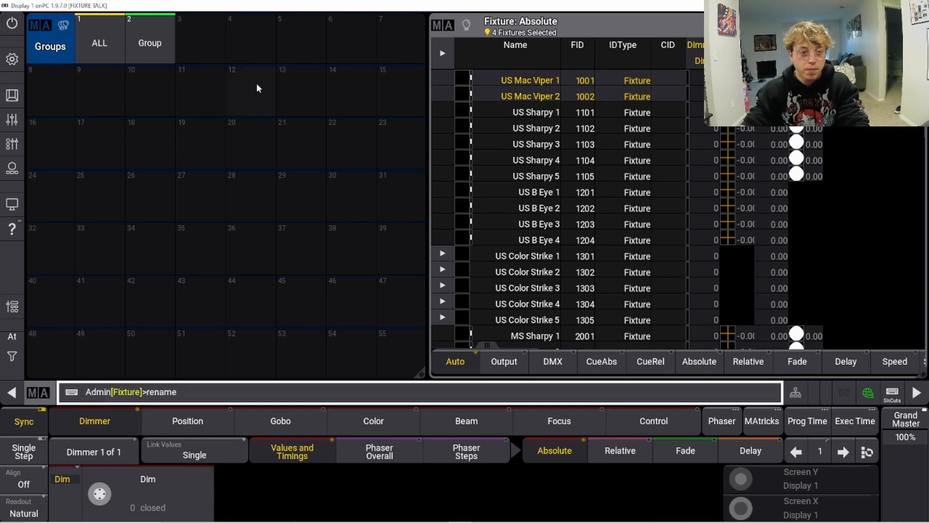
pyautogui.click(160, 45)
pyautogui.click(158, 44)
pyautogui.click(158, 47)
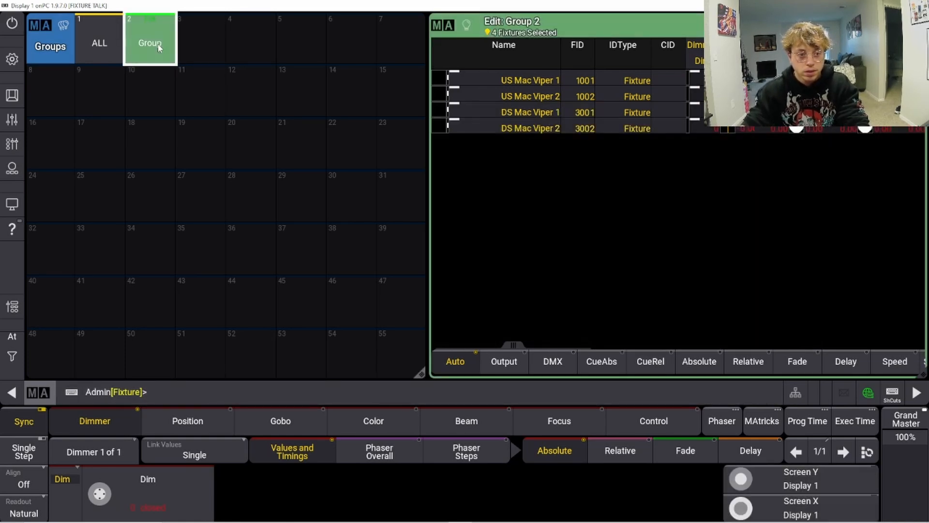
pyautogui.click(157, 47)
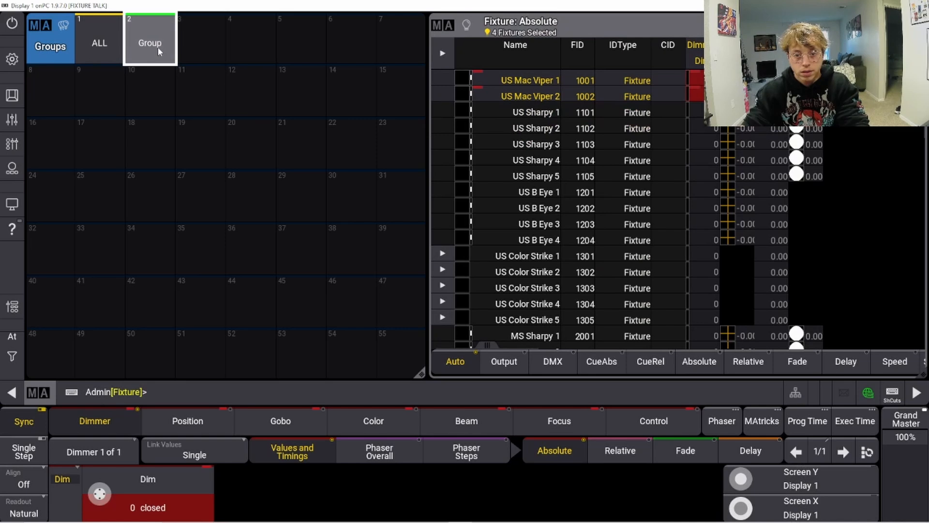
# Step: Open the label dialog for group 2 and close it without changes
pyautogui.click(201, 388)
pyautogui.write('renam')
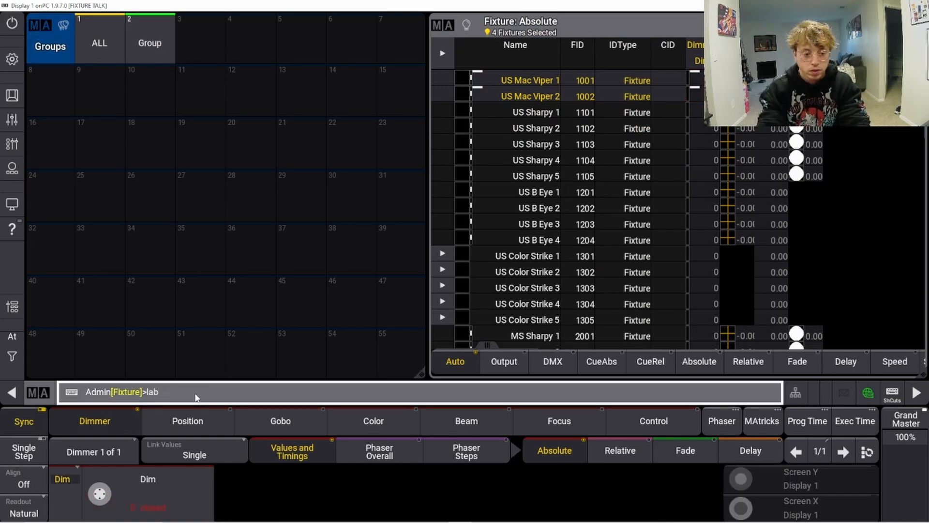
pyautogui.click(150, 49)
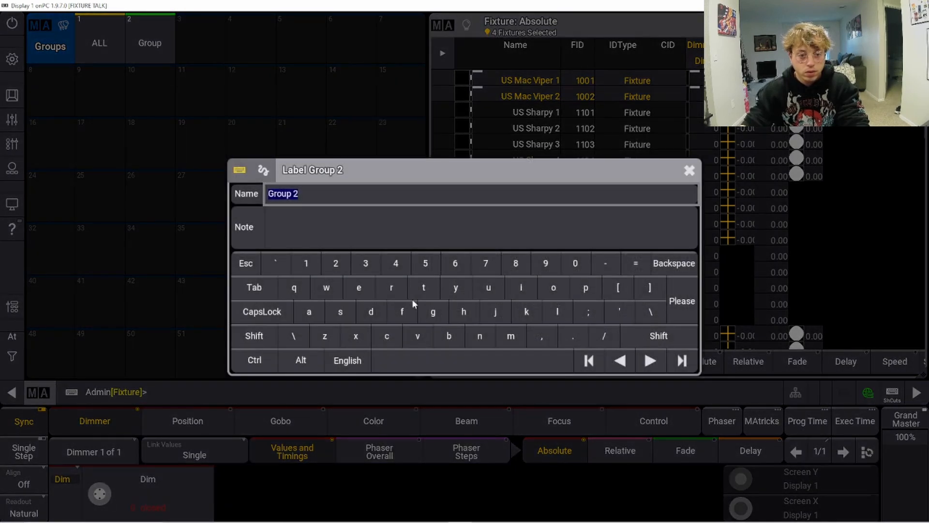
pyautogui.click(689, 171)
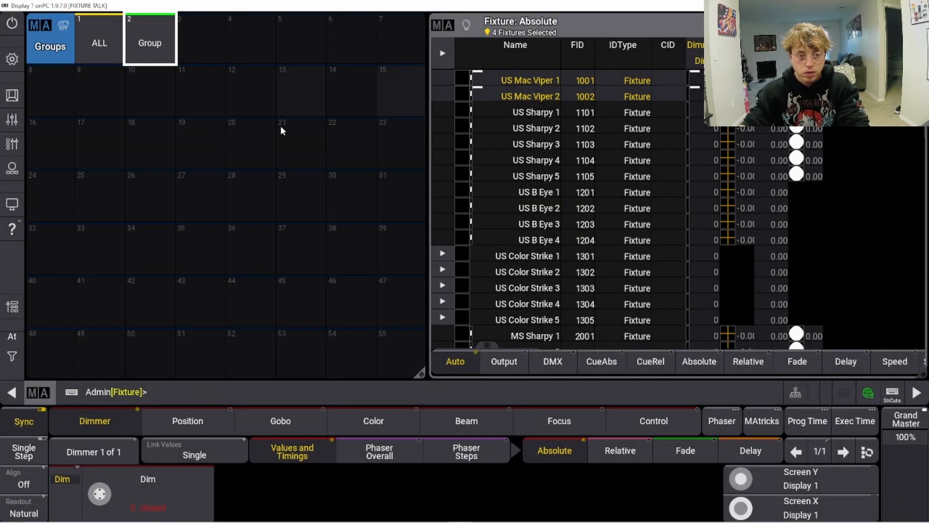
# Step: Label group 2 as VIPERS
pyautogui.click(167, 399)
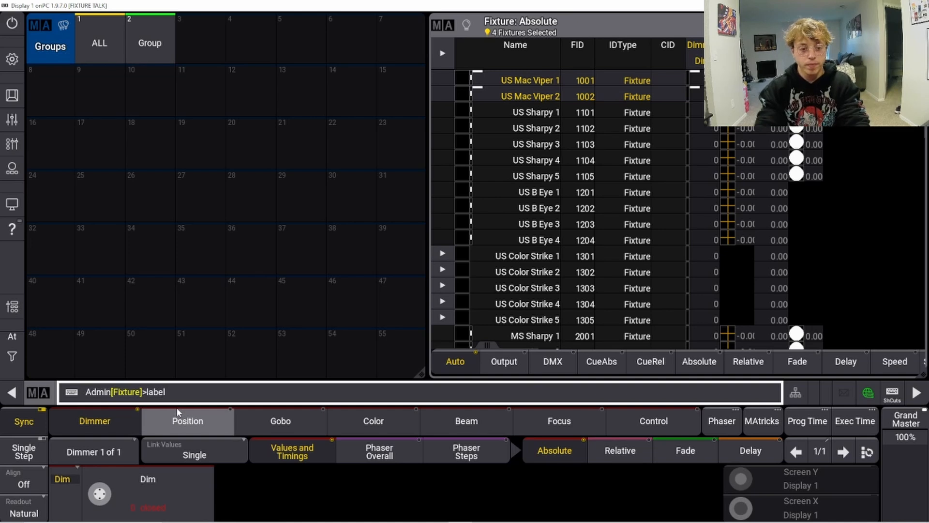
pyautogui.click(150, 43)
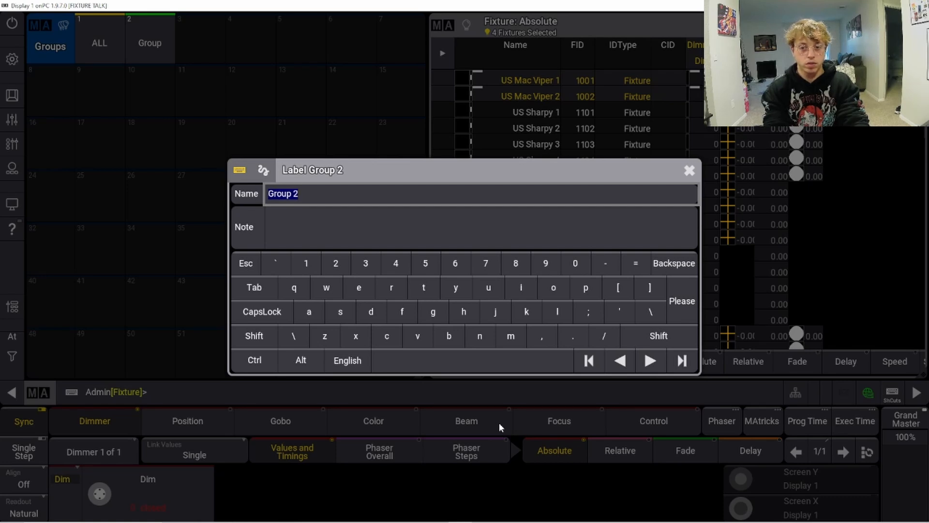
pyautogui.write('VIP')
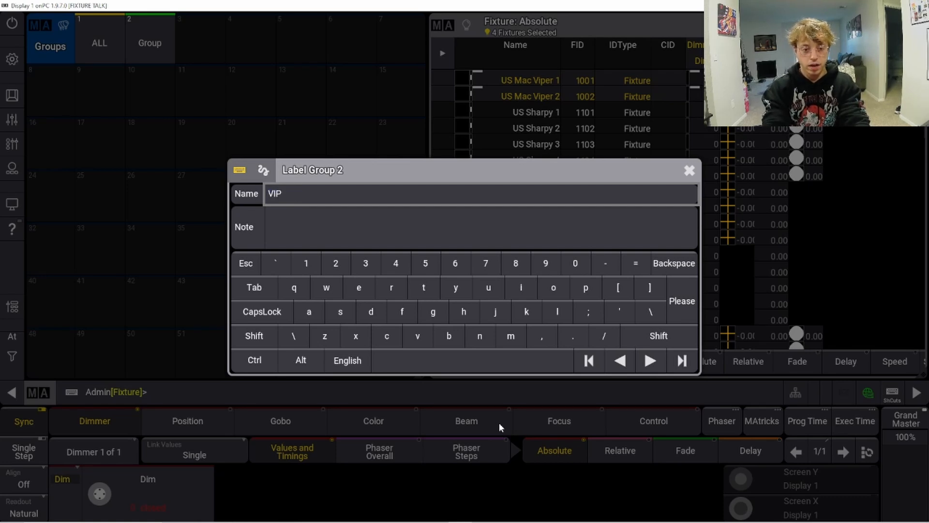
pyautogui.write('ERS')
pyautogui.press('Return')
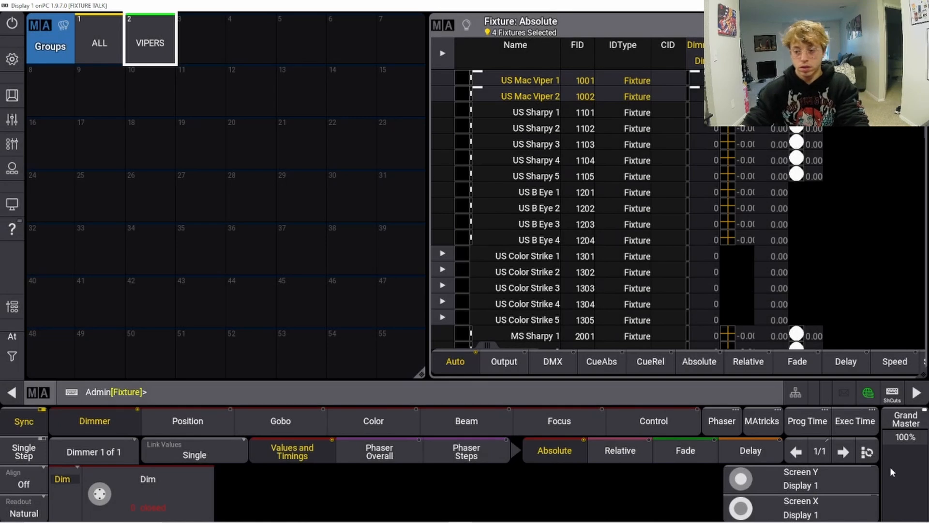
# Step: Clear the selection and recall the VIPERS group to check which fixtures it selects
pyautogui.click(899, 397)
pyautogui.press('c')
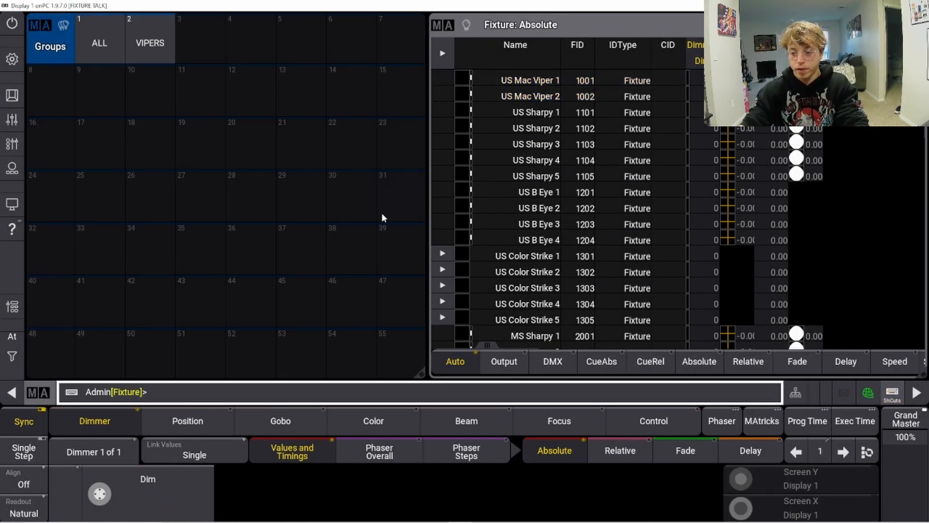
pyautogui.click(150, 45)
pyautogui.scroll(-5, 467, 183)
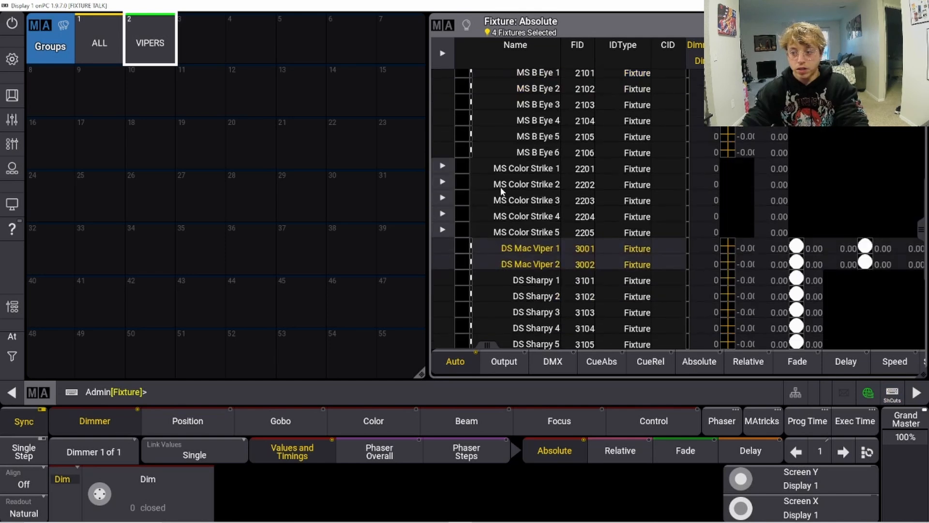
pyautogui.scroll(7, 531, 203)
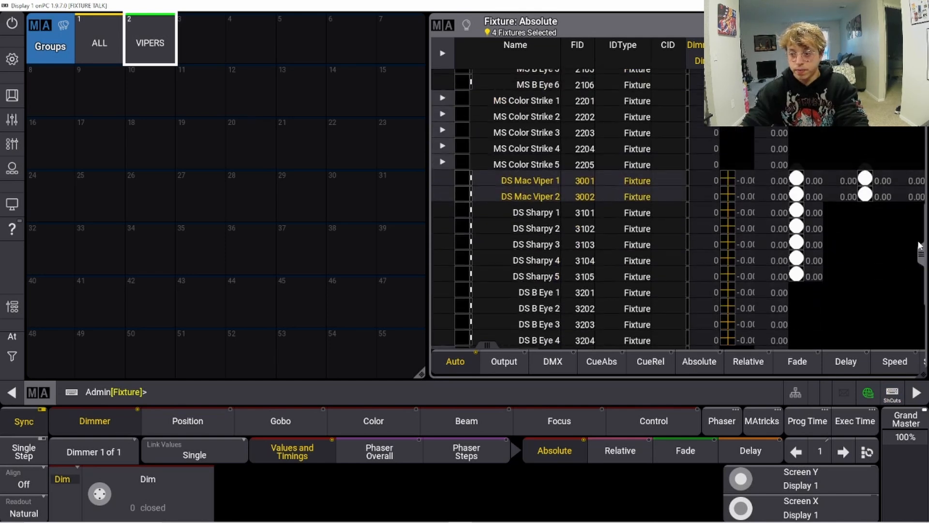
pyautogui.scroll(4, 531, 203)
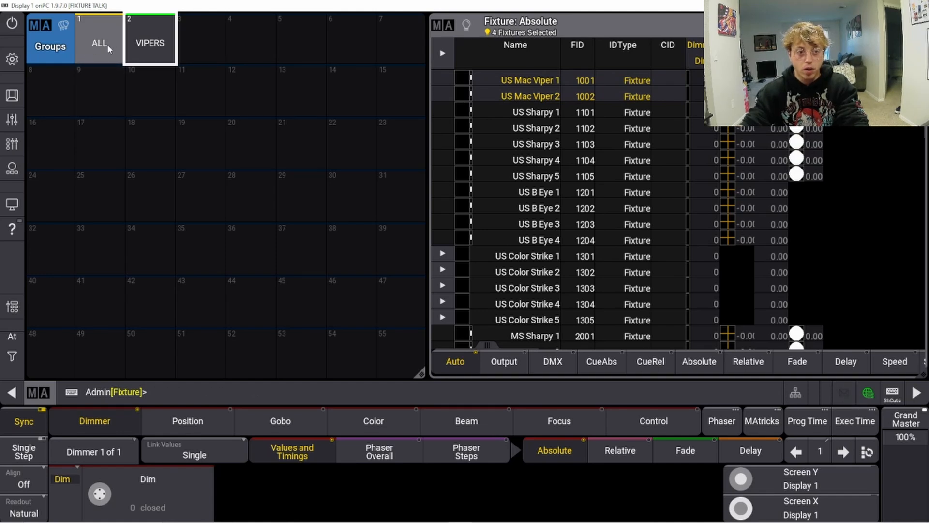
# Step: Clear the selection and select all US Sharpy and MS Sharpy fixtures in the fixture sheet
pyautogui.click(894, 396)
pyautogui.press('c')
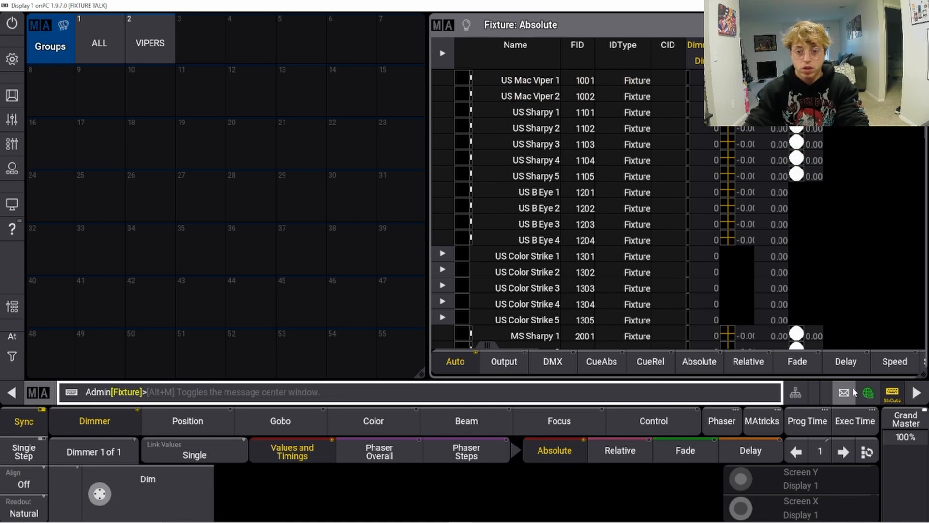
pyautogui.scroll(-6, 591, 262)
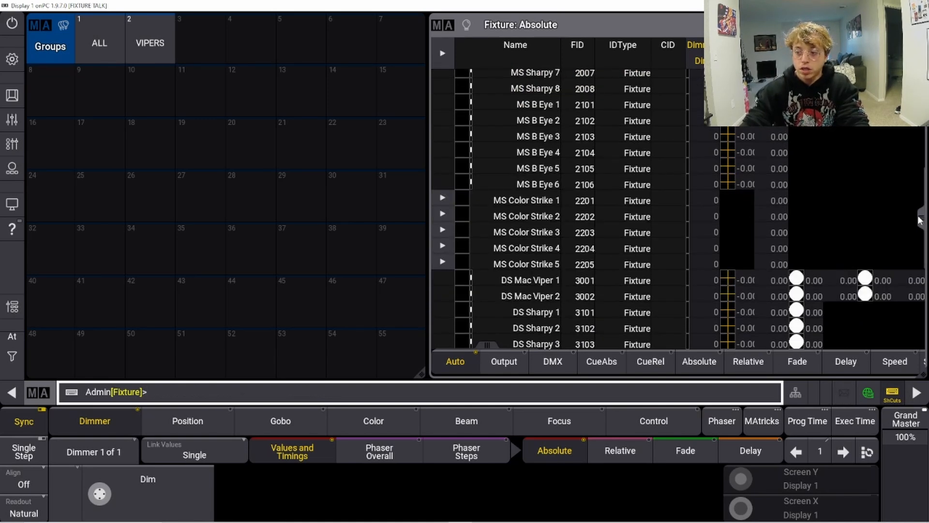
pyautogui.scroll(7, 920, 220)
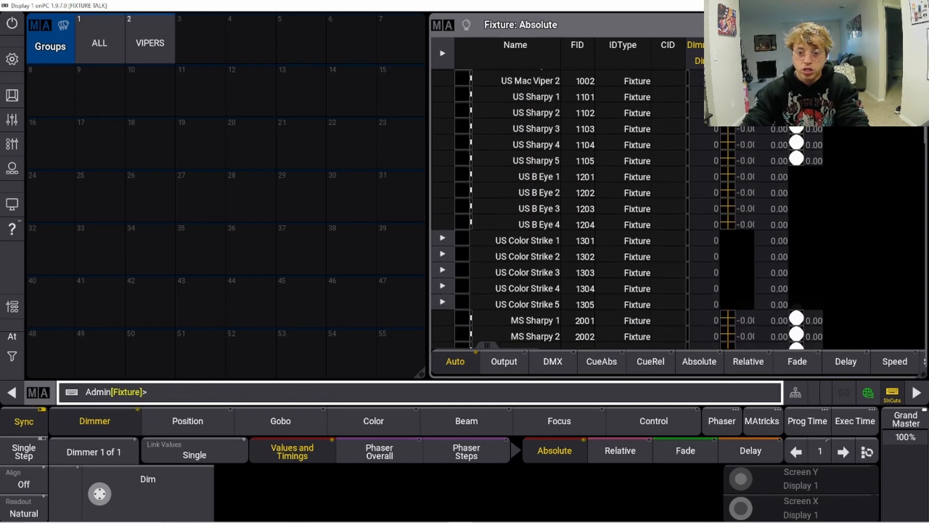
pyautogui.scroll(1, 919, 220)
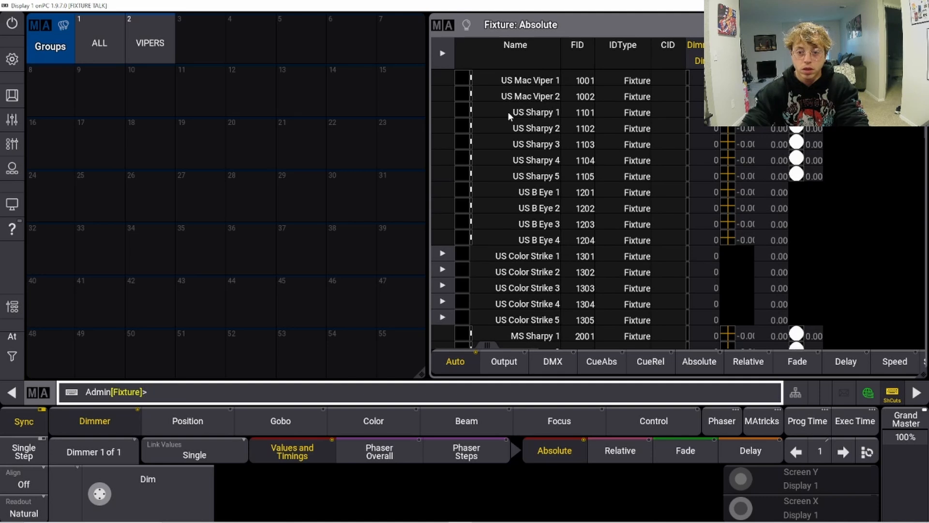
pyautogui.moveTo(507, 111); pyautogui.dragTo(538, 259)
pyautogui.scroll(-7, 568, 208)
pyautogui.moveTo(538, 314); pyautogui.dragTo(534, 272)
pyautogui.keyDown('ctrl'); pyautogui.click(534, 261); pyautogui.keyUp('ctrl')
pyautogui.keyDown('ctrl'); pyautogui.click(536, 249); pyautogui.keyUp('ctrl')
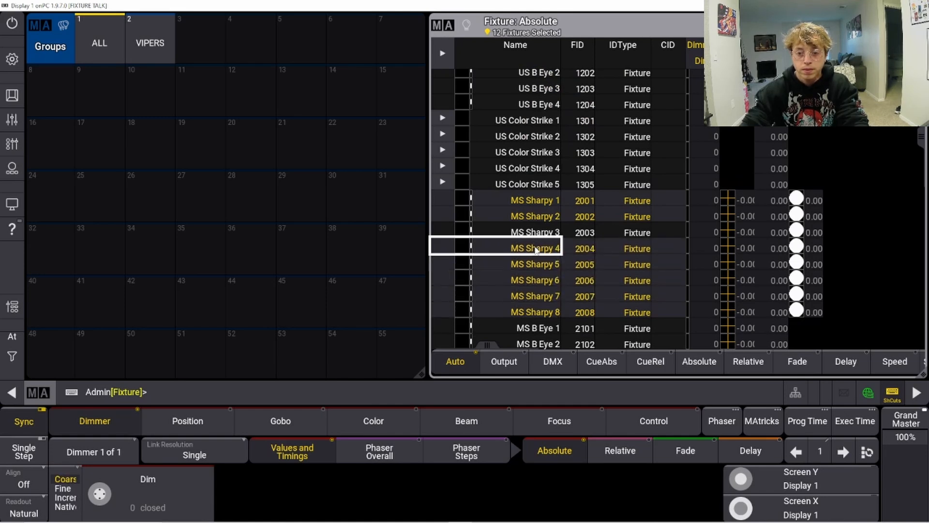
pyautogui.keyDown('ctrl'); pyautogui.click(537, 237); pyautogui.keyUp('ctrl')
# Step: Add DS Sharpy 1 through DS Sharpy 5 to the selection
pyautogui.scroll(-11, 525, 273)
pyautogui.scroll(-10, 523, 272)
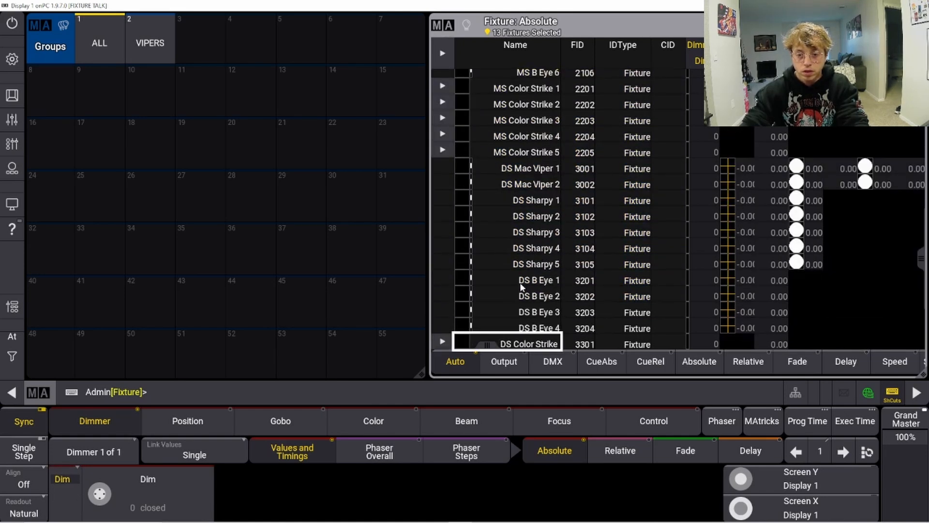
pyautogui.keyDown('ctrl'); pyautogui.click(525, 122); pyautogui.keyUp('ctrl')
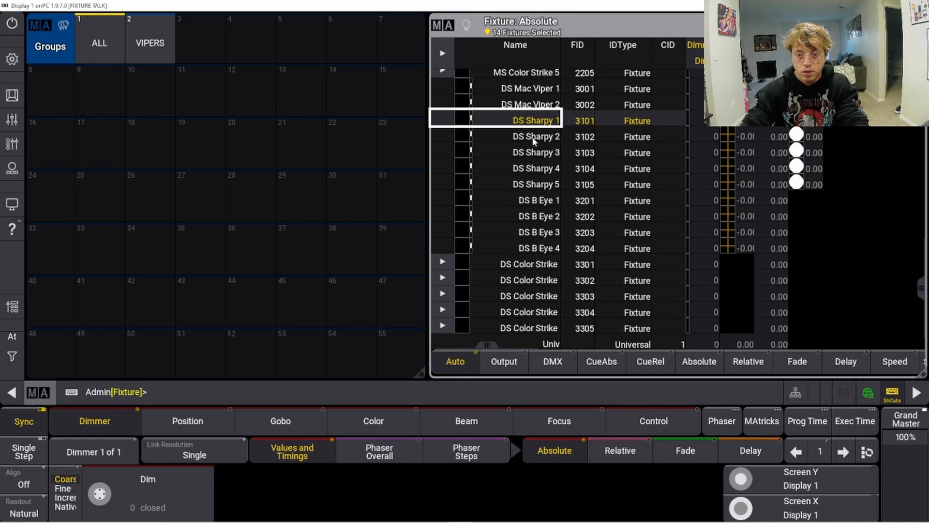
pyautogui.keyDown('ctrl'); pyautogui.click(534, 137); pyautogui.keyUp('ctrl')
pyautogui.keyDown('ctrl'); pyautogui.click(535, 152); pyautogui.keyUp('ctrl')
pyautogui.keyDown('ctrl'); pyautogui.click(534, 169); pyautogui.keyUp('ctrl')
pyautogui.keyDown('ctrl'); pyautogui.click(529, 185); pyautogui.keyUp('ctrl')
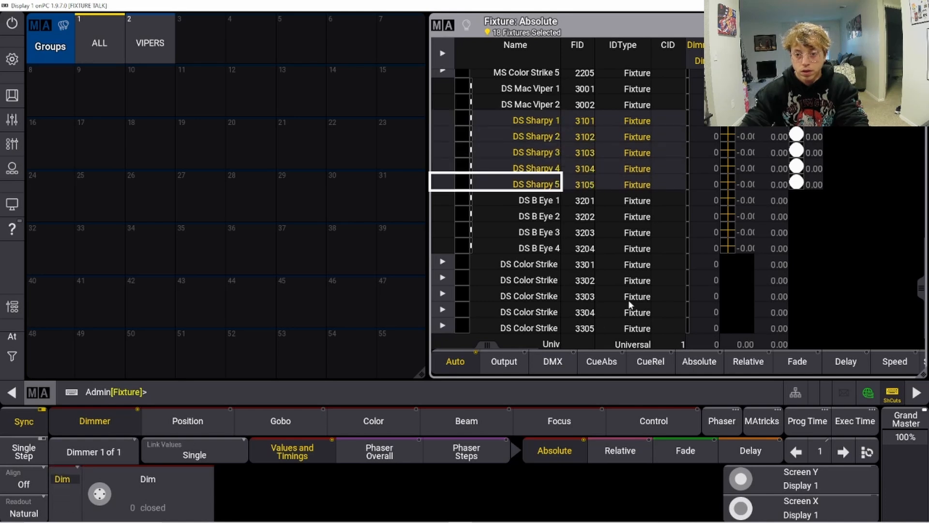
# Step: Run the command Store Thru Off and toggle the shortcuts
pyautogui.click(193, 394)
pyautogui.write('Store Thru Off')
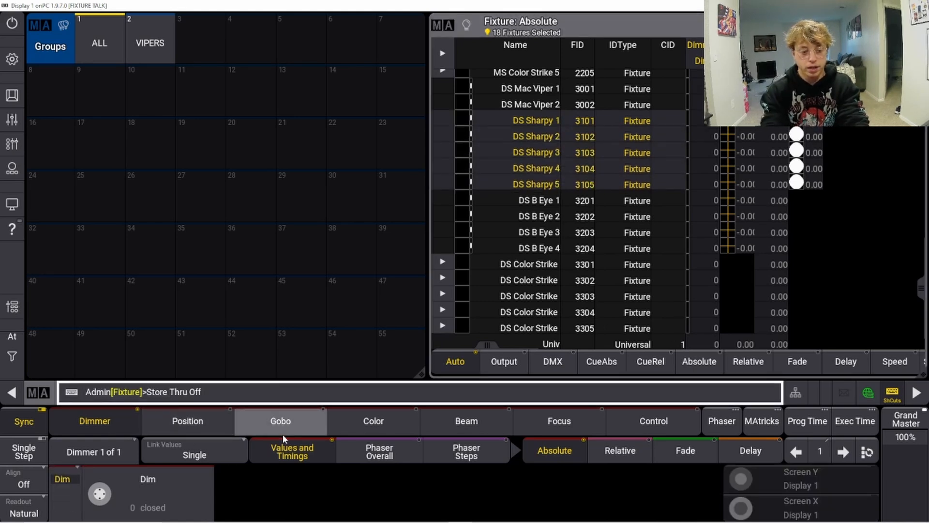
pyautogui.press('Return')
pyautogui.click(524, 295)
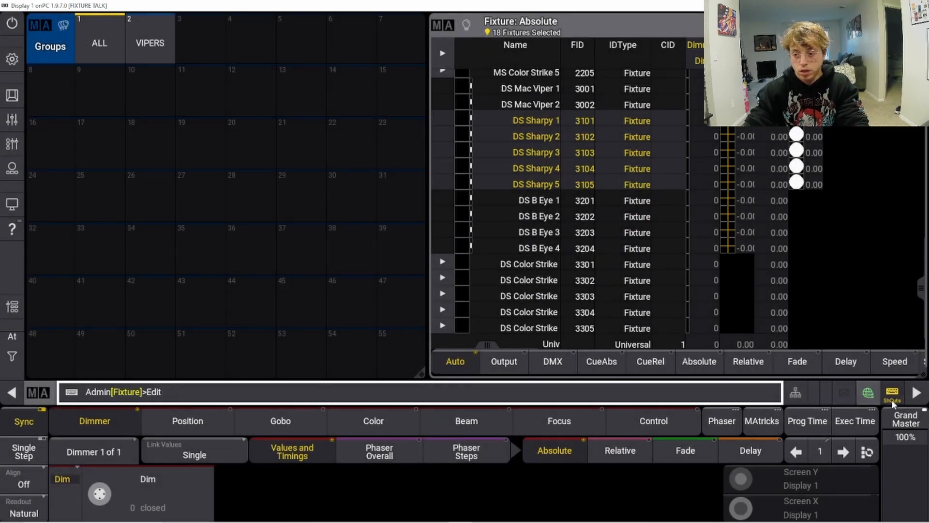
pyautogui.click(892, 398)
pyautogui.click(916, 22)
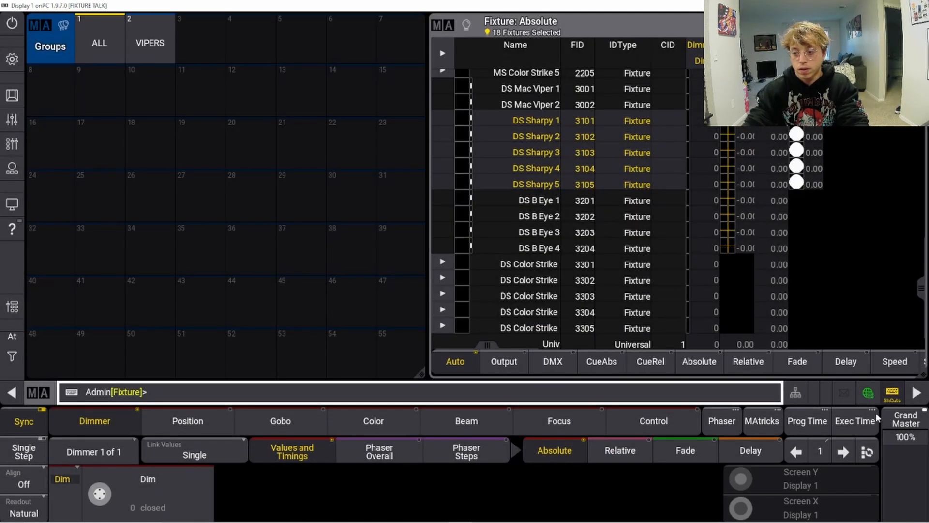
pyautogui.click(893, 394)
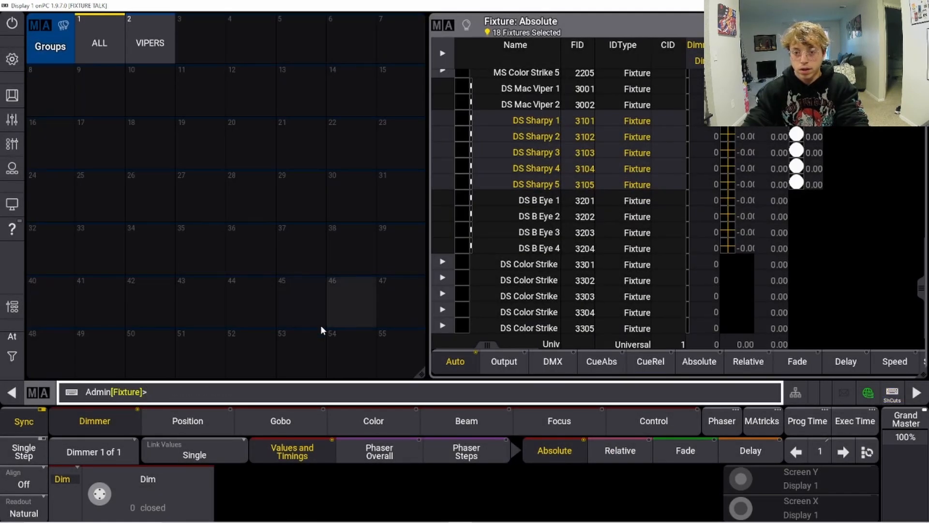
# Step: Store the selected Sharpy fixtures as group 3
pyautogui.click(207, 400)
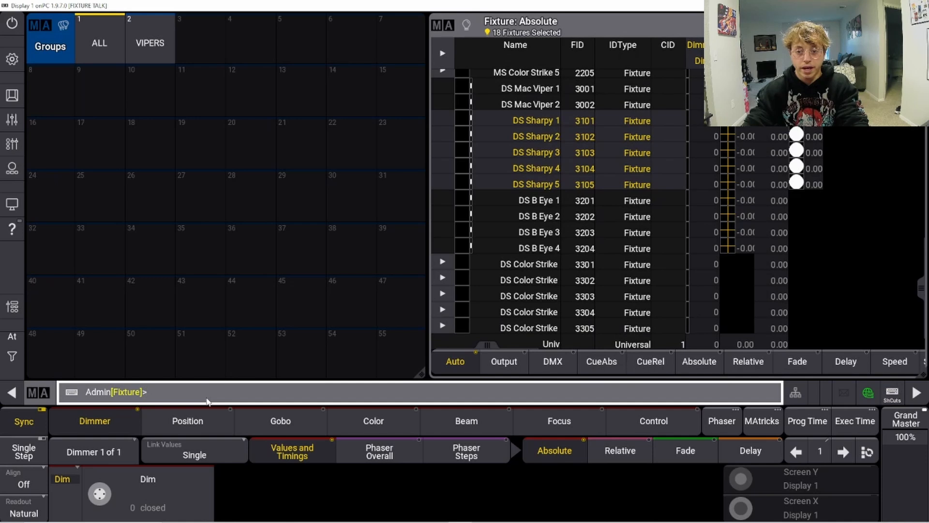
pyautogui.write('store')
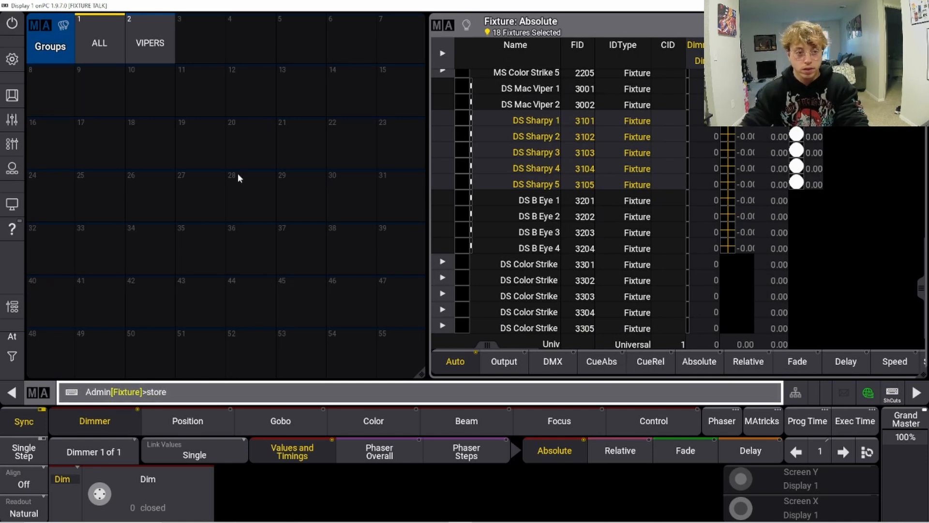
pyautogui.click(193, 43)
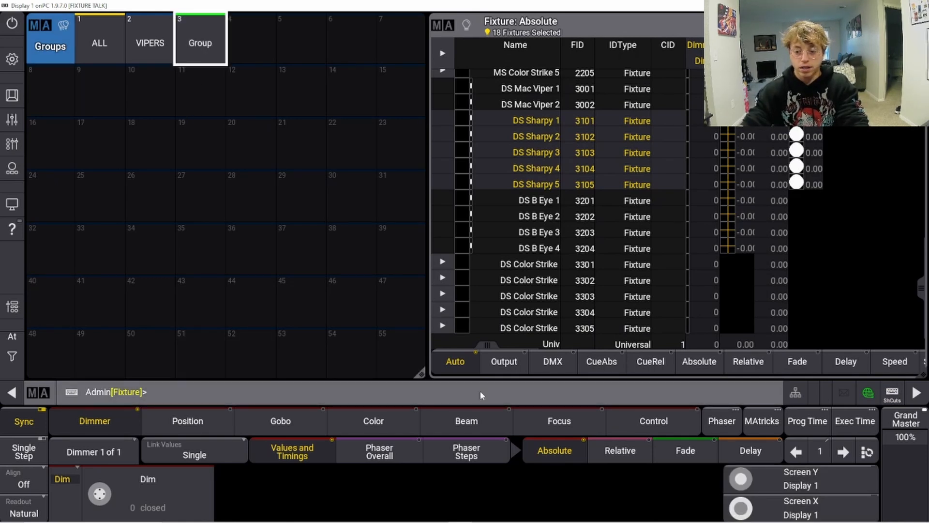
# Step: Label group 3 as SHARPYS
pyautogui.click(390, 396)
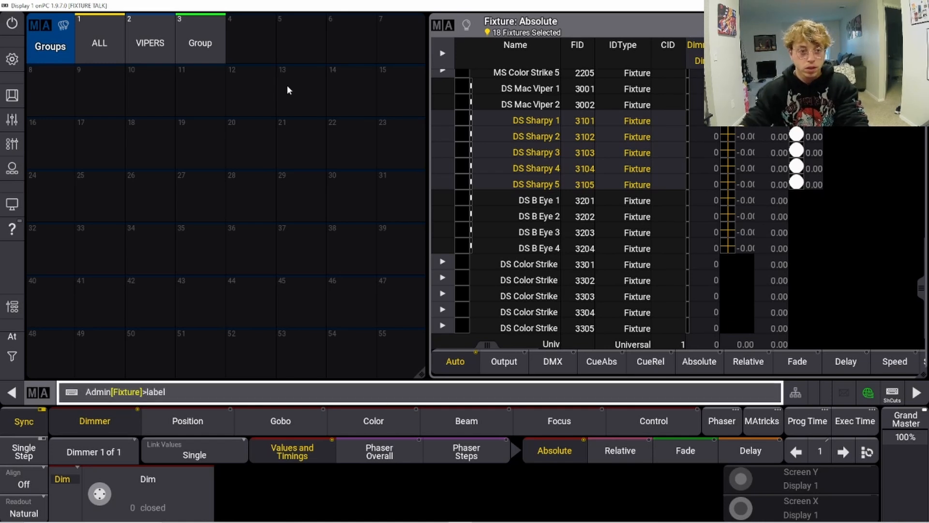
pyautogui.click(194, 59)
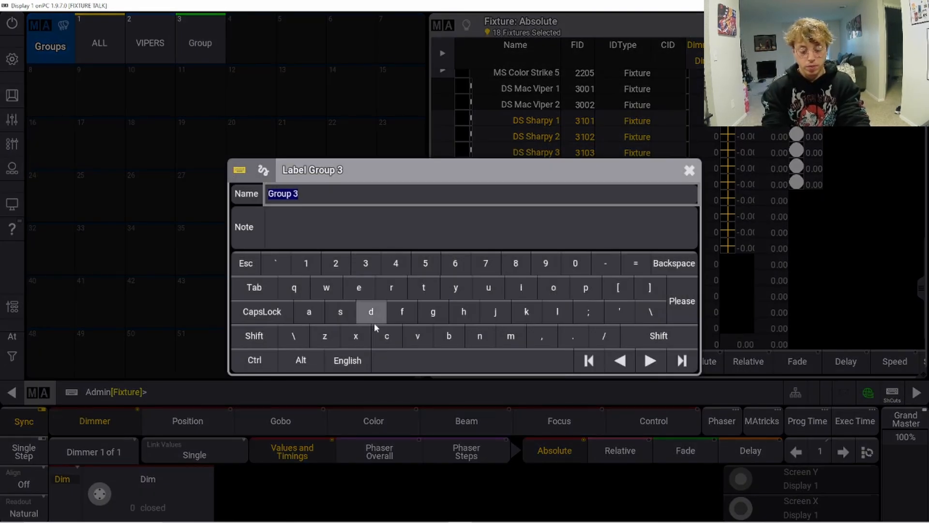
pyautogui.write('SHARP')
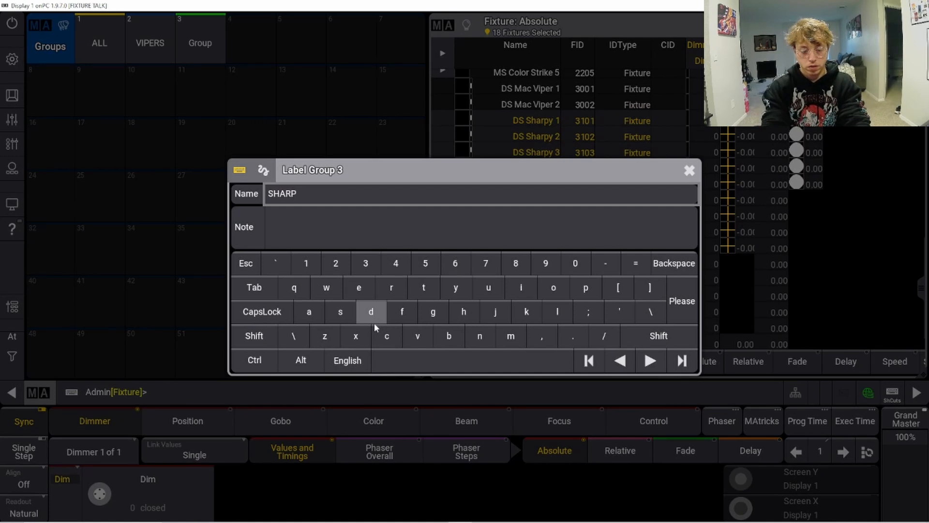
pyautogui.write('YS')
pyautogui.press('Return')
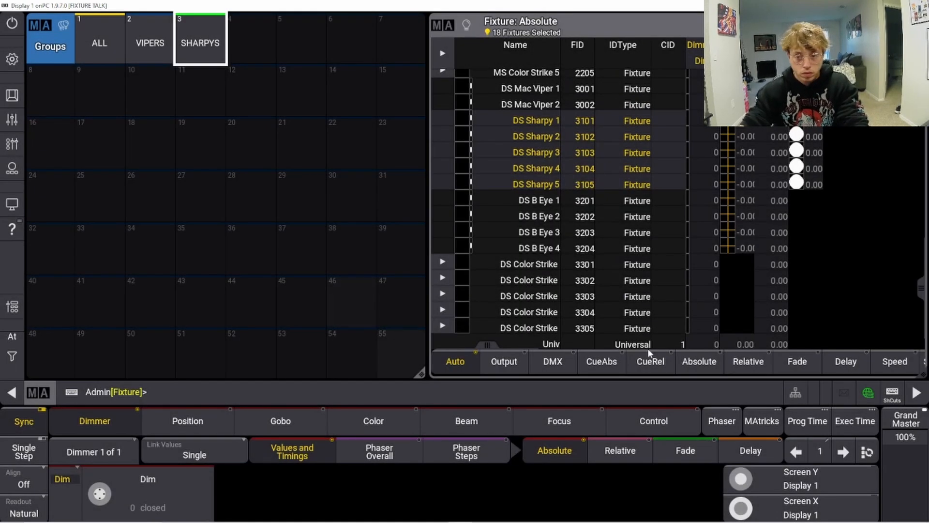
# Step: Toggle the shortcuts, clear the selection and select US B Eye 1 through US B Eye 4 in the fixture sheet
pyautogui.click(888, 399)
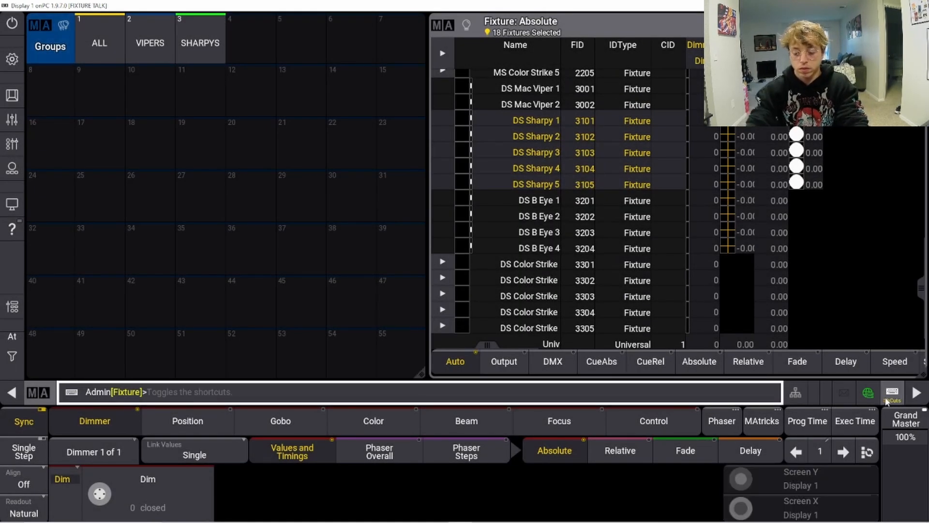
pyautogui.press('c')
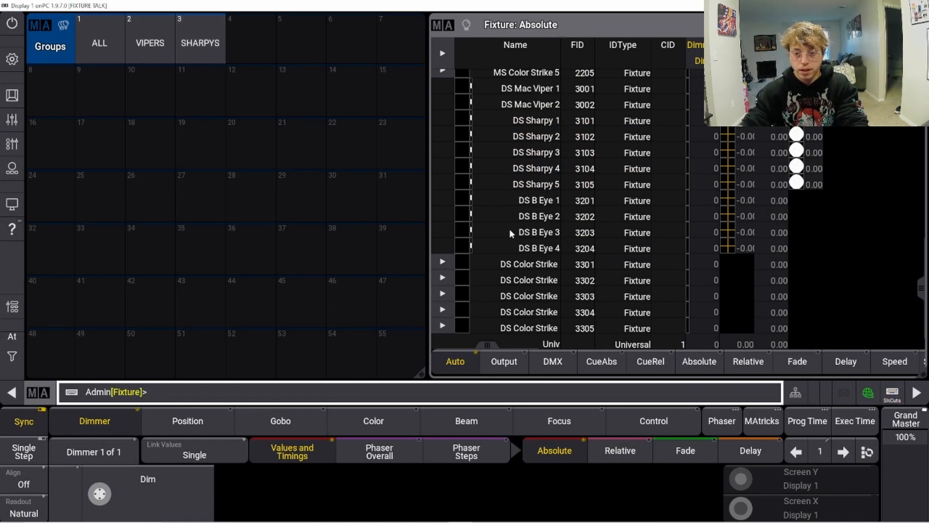
pyautogui.moveTo(920, 288); pyautogui.dragTo(922, 110)
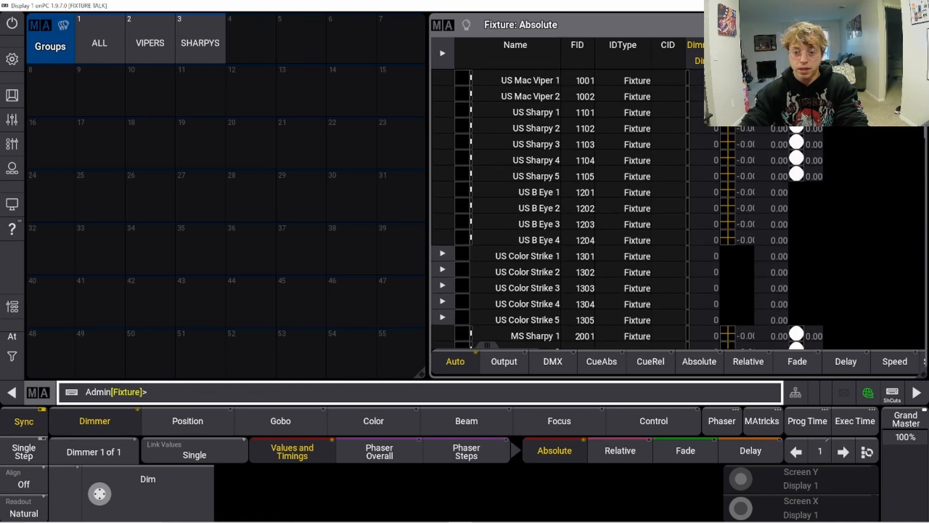
pyautogui.click(527, 196)
pyautogui.click(521, 209)
pyautogui.click(520, 225)
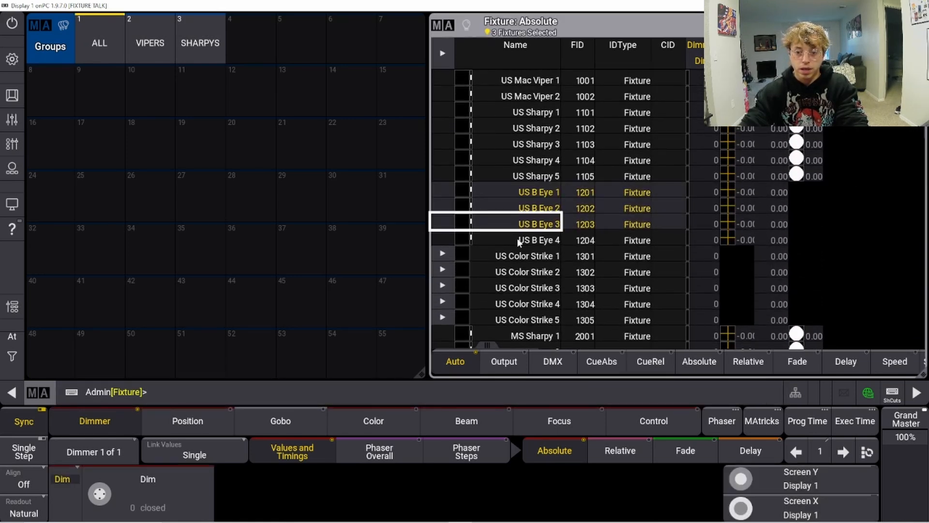
pyautogui.click(518, 241)
# Step: Add MS B Eye 1 through MS B Eye 6 to the selection
pyautogui.moveTo(921, 121); pyautogui.dragTo(911, 196)
pyautogui.click(540, 168)
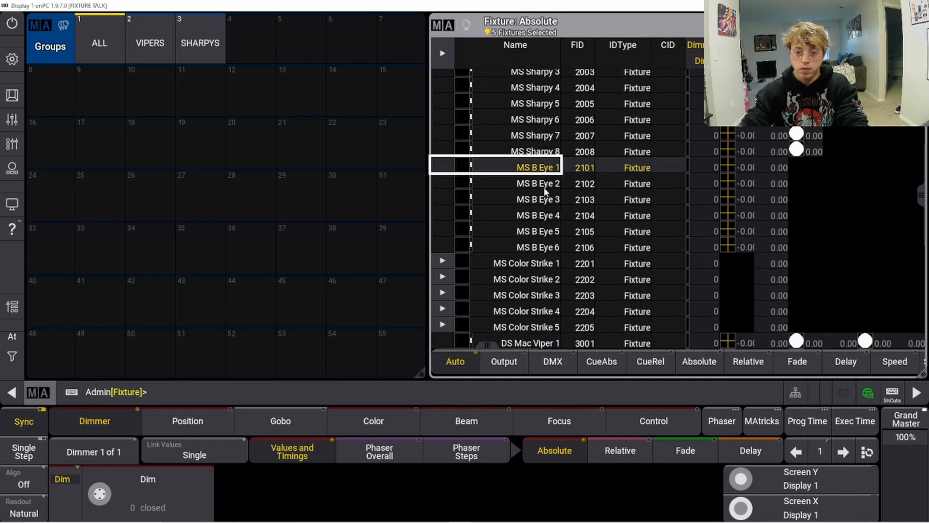
pyautogui.click(539, 183)
pyautogui.click(537, 199)
pyautogui.click(536, 216)
pyautogui.click(534, 231)
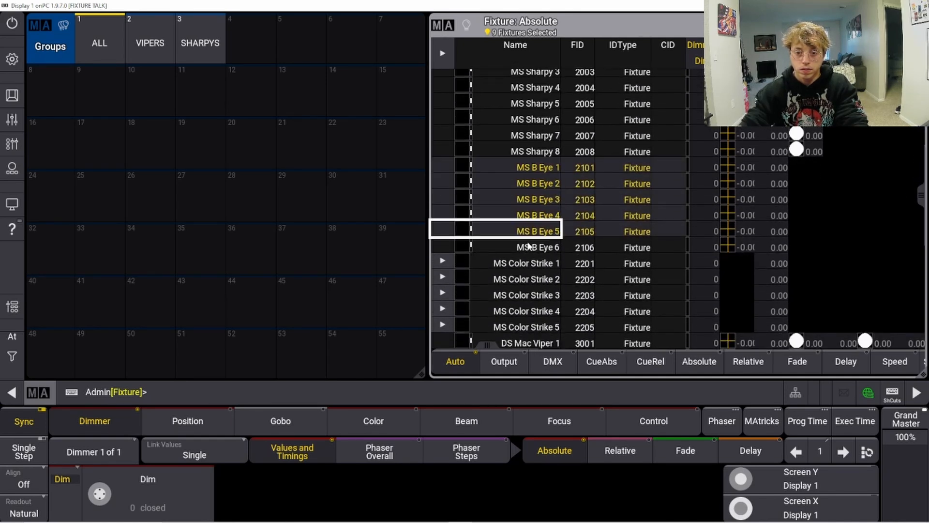
pyautogui.click(531, 247)
# Step: Add DS B Eye 1 through DS B Eye 4 to the selection
pyautogui.moveTo(921, 208); pyautogui.dragTo(914, 295)
pyautogui.click(550, 220)
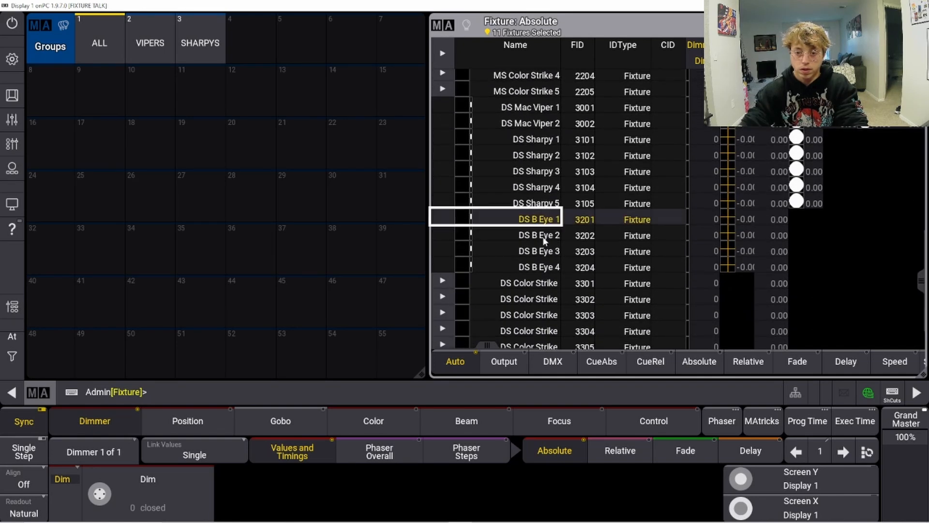
pyautogui.click(546, 236)
pyautogui.click(540, 251)
pyautogui.click(535, 267)
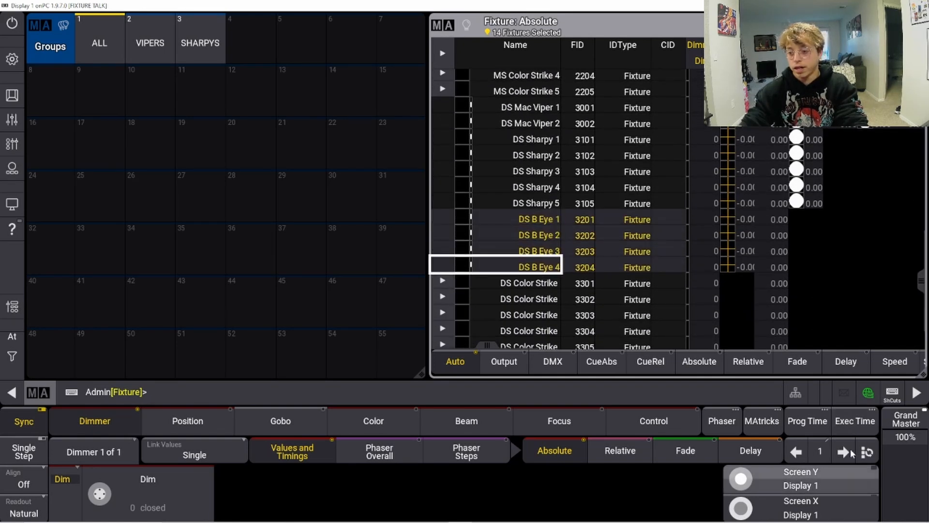
# Step: Store the selected B Eye fixtures as group 4
pyautogui.click(245, 394)
pyautogui.write('s')
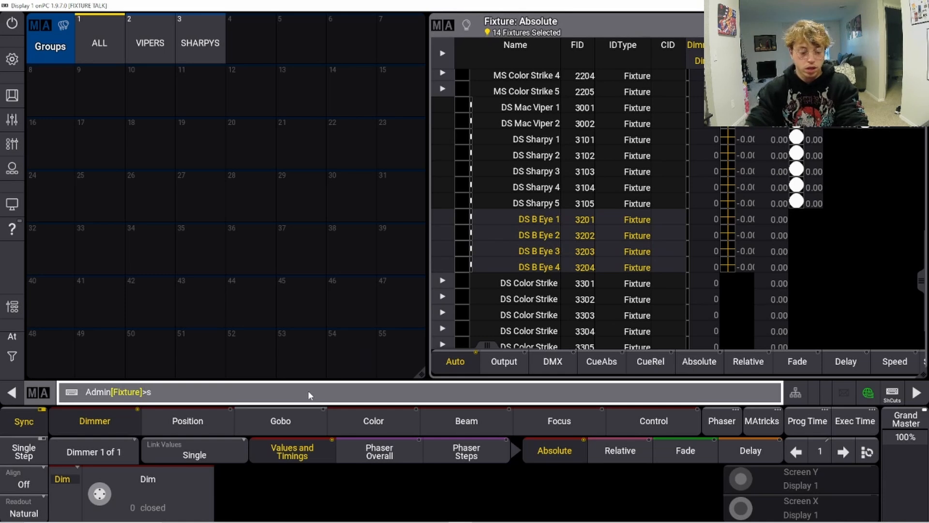
pyautogui.write('tore')
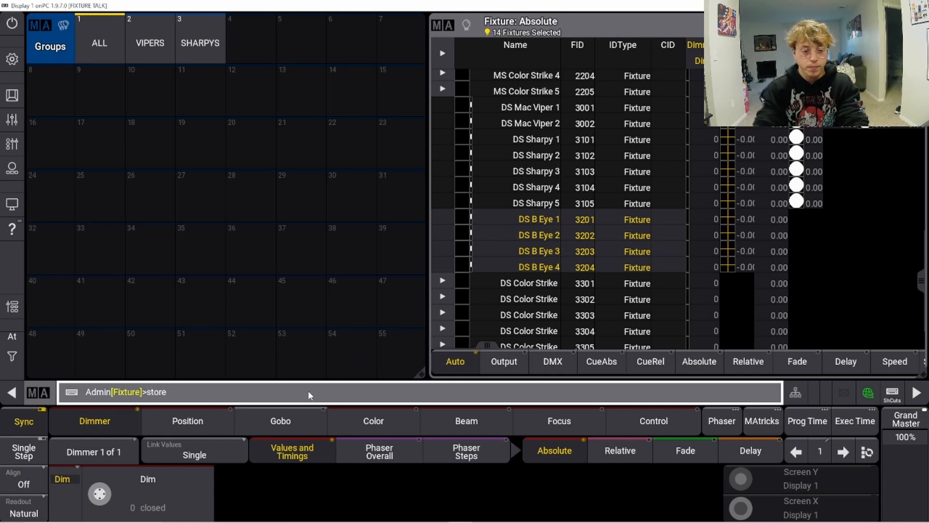
pyautogui.click(250, 41)
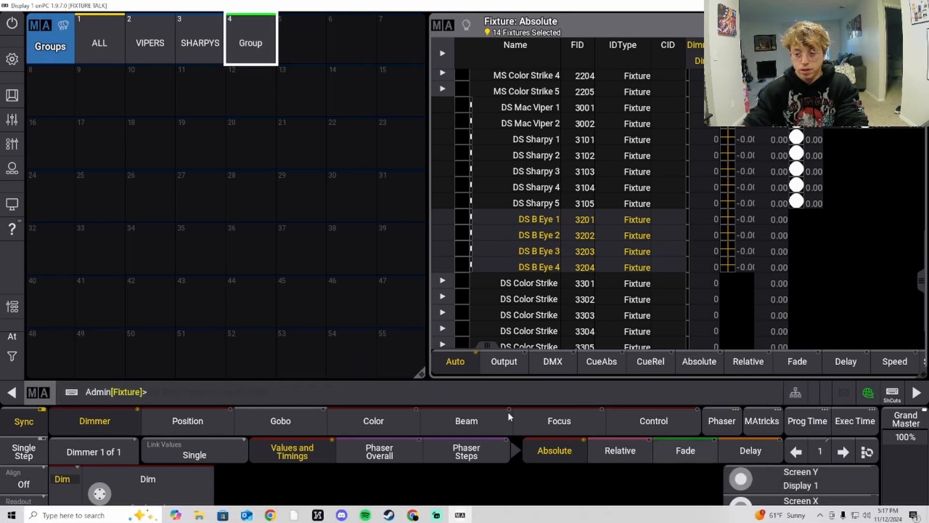
# Step: Label group 4 as B Eyes
pyautogui.click(377, 396)
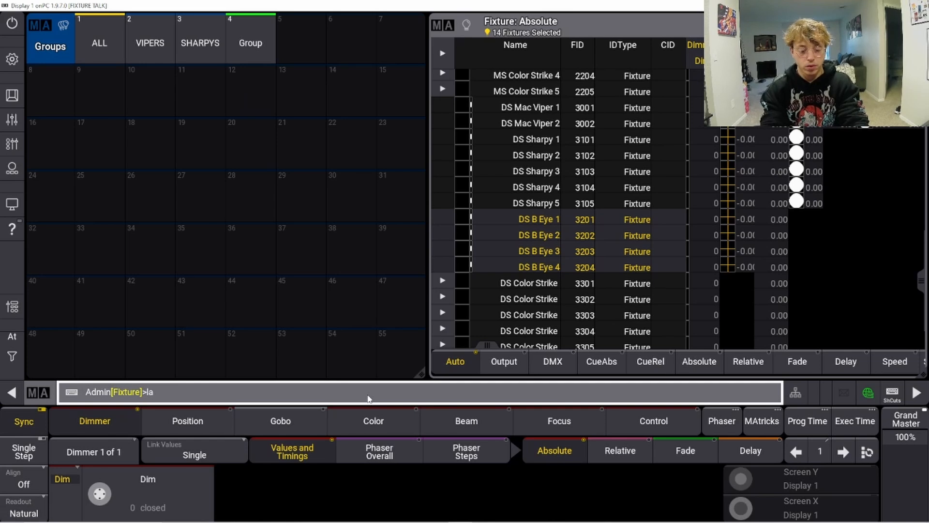
pyautogui.click(243, 51)
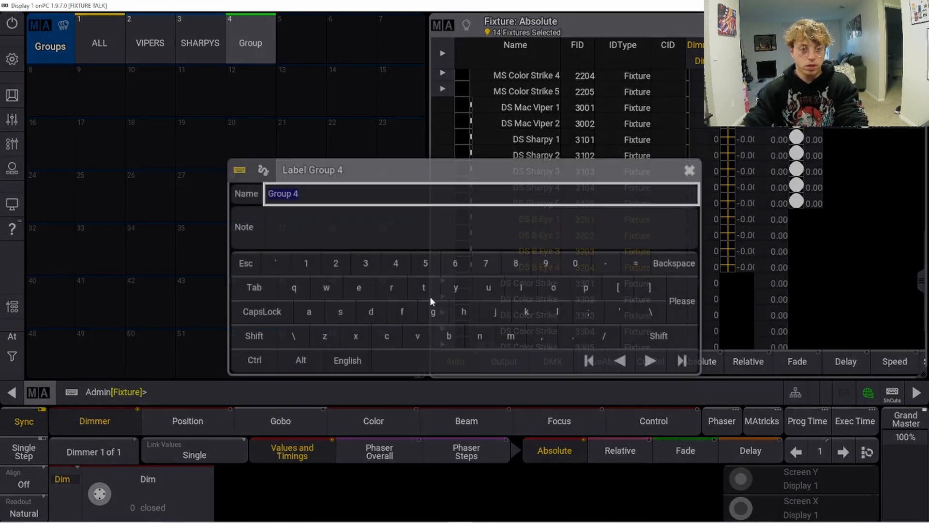
pyautogui.write('B E')
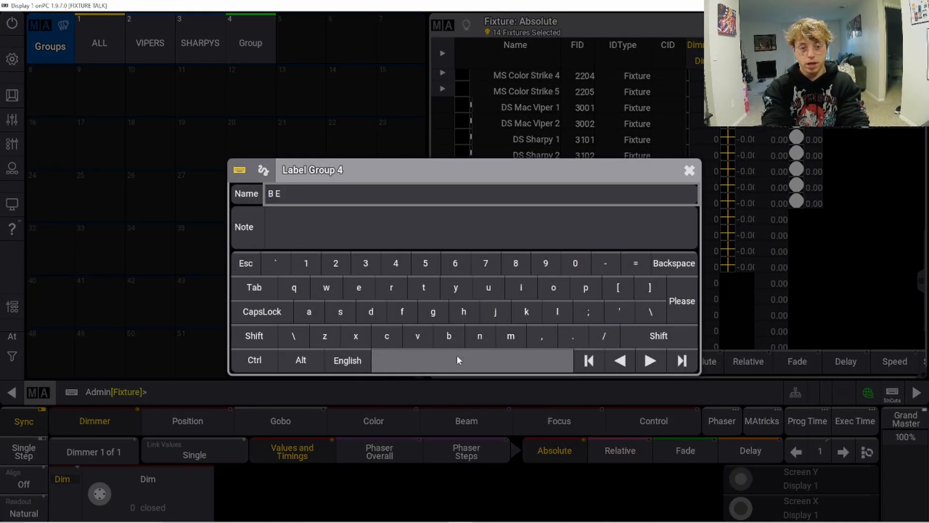
pyautogui.write('yes')
pyautogui.press('Return')
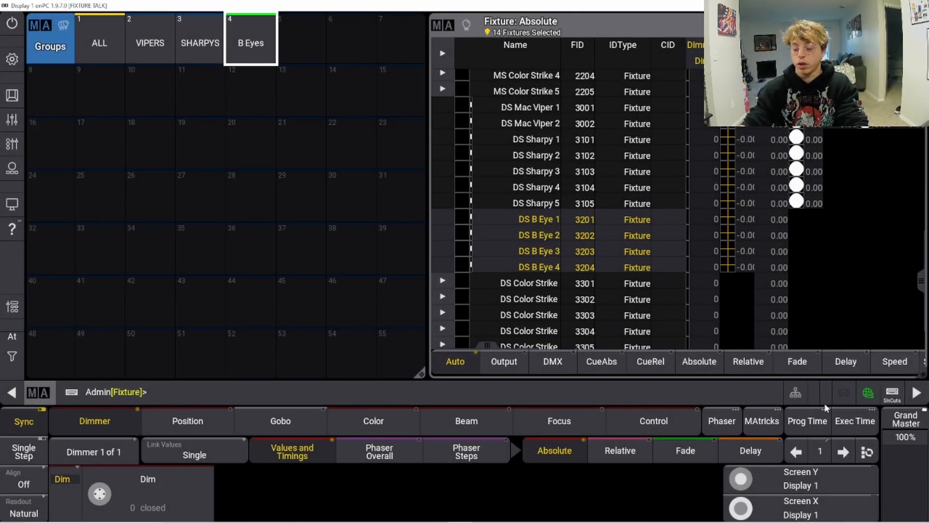
# Step: Toggle the shortcuts, clear the selection and select US Color Strike 1 through US Color Strike 5
pyautogui.click(898, 402)
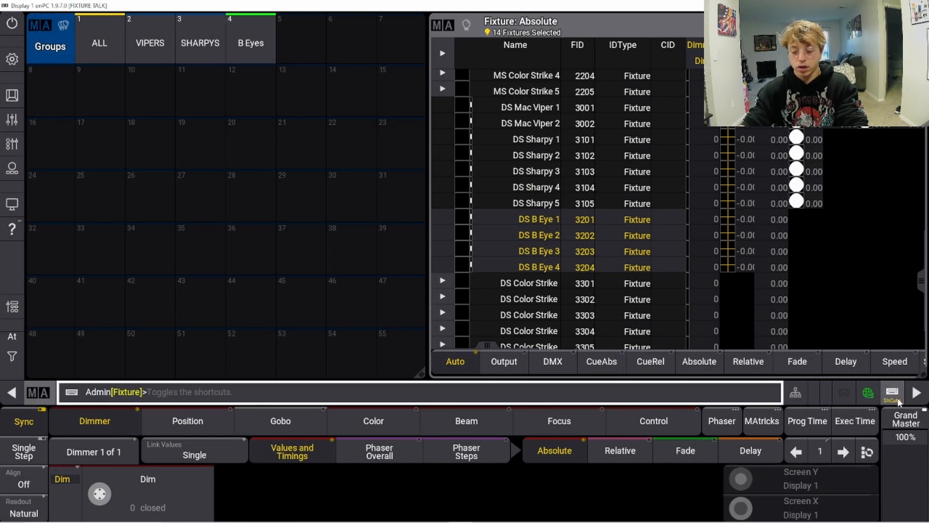
pyautogui.press('c')
pyautogui.click(894, 397)
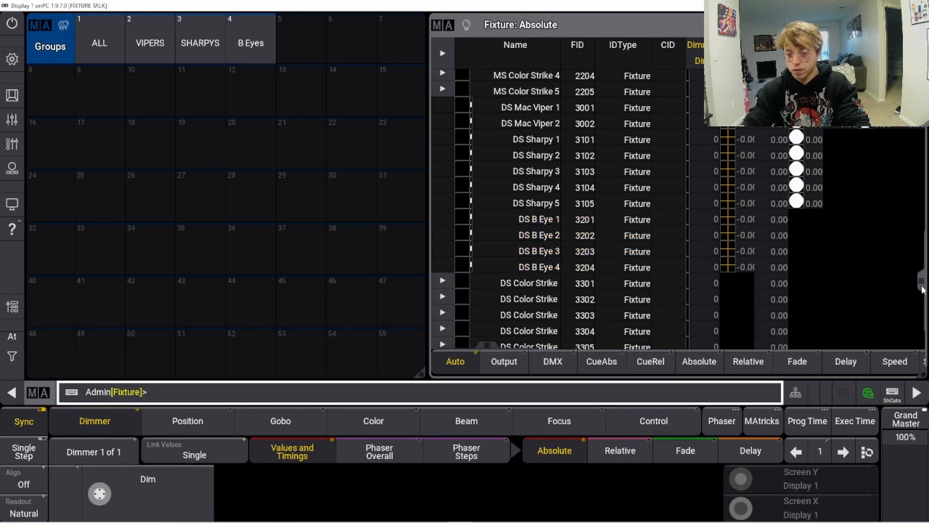
pyautogui.scroll(10, 918, 318)
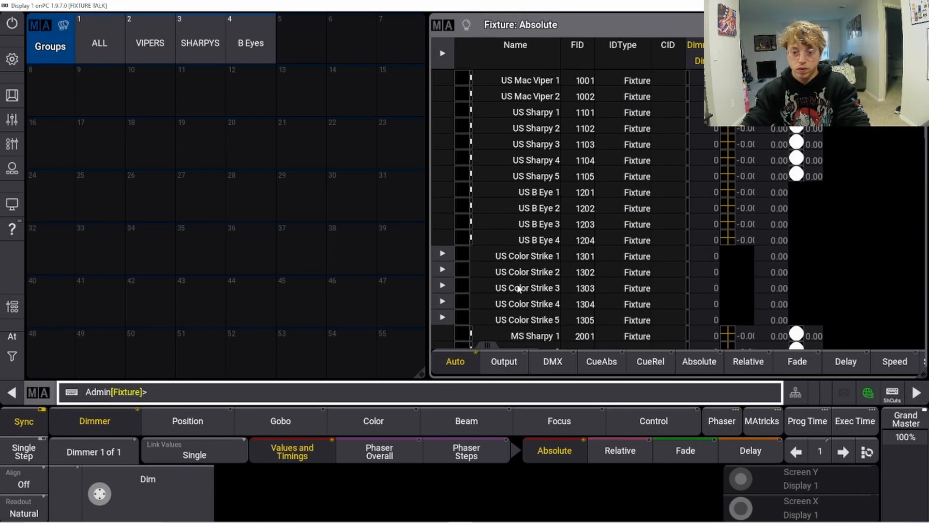
pyautogui.click(524, 257)
pyautogui.click(514, 320)
pyautogui.click(515, 303)
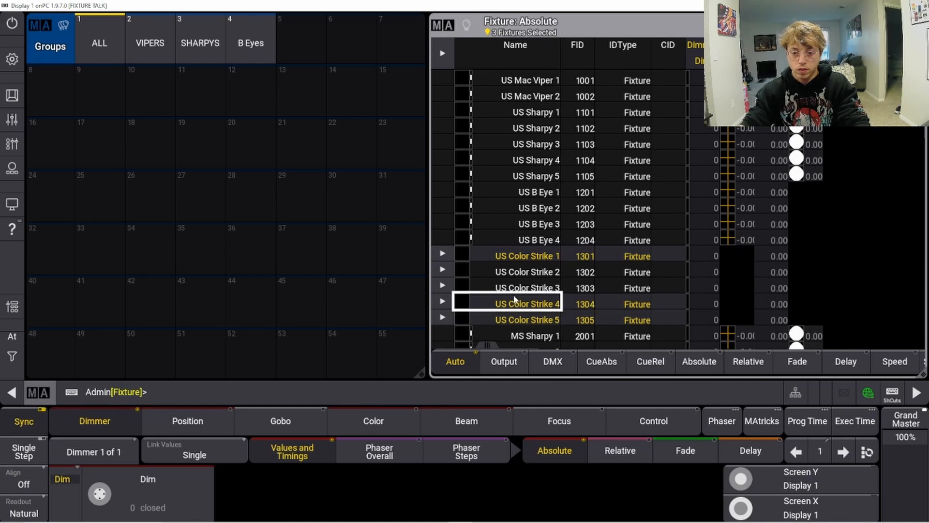
pyautogui.click(516, 287)
pyautogui.click(527, 274)
# Step: Add all MS Color Strike and DS Color Strike fixtures to the selection
pyautogui.scroll(-8, 530, 279)
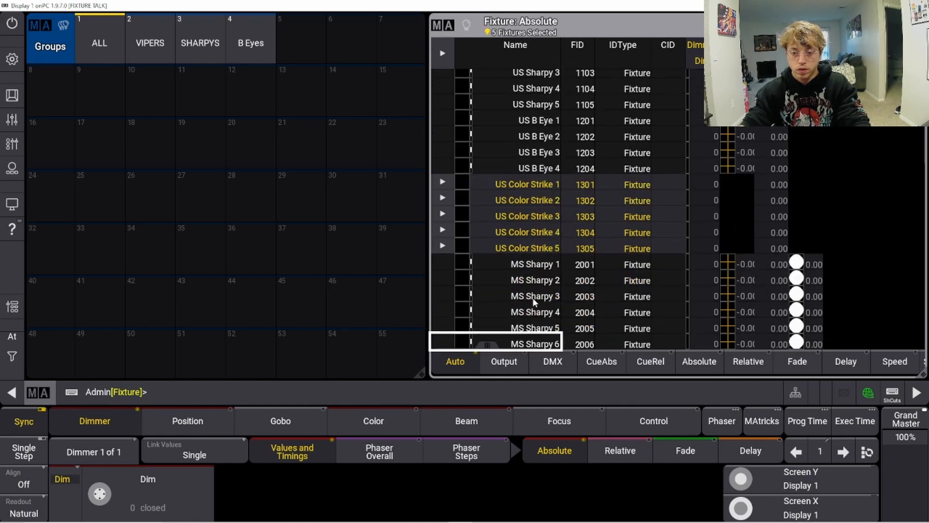
pyautogui.moveTo(512, 251); pyautogui.dragTo(514, 312)
pyautogui.scroll(-4, 533, 297)
pyautogui.scroll(-11, 534, 297)
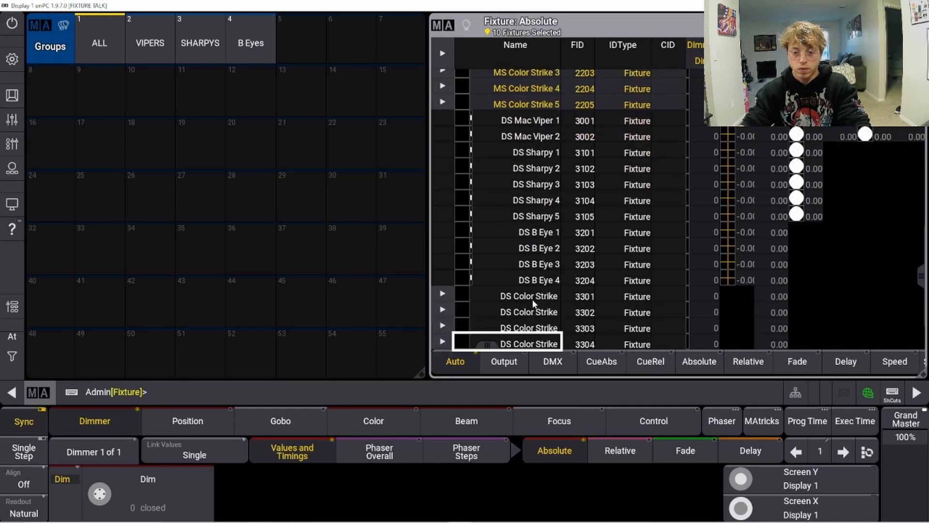
pyautogui.moveTo(520, 268); pyautogui.dragTo(511, 333)
# Step: Store the selected Color Strike fixtures as group 5
pyautogui.click(324, 390)
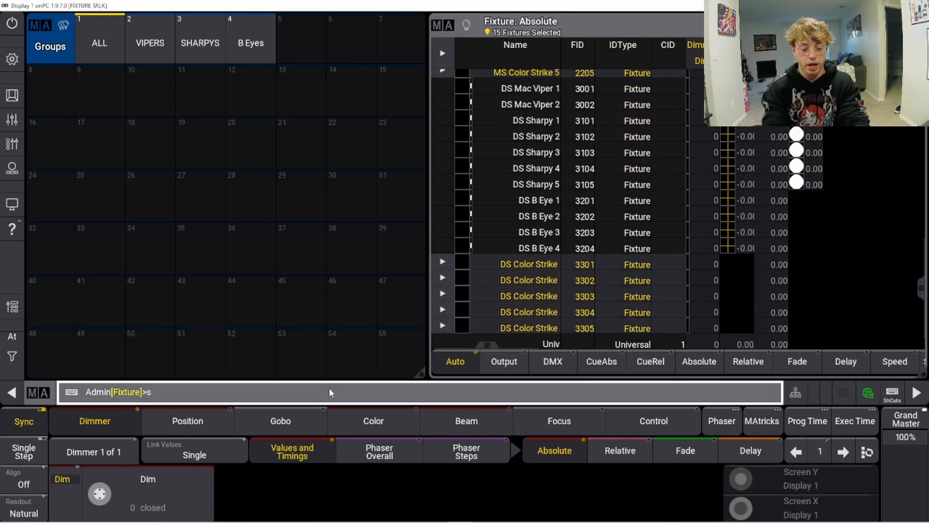
pyautogui.click(302, 42)
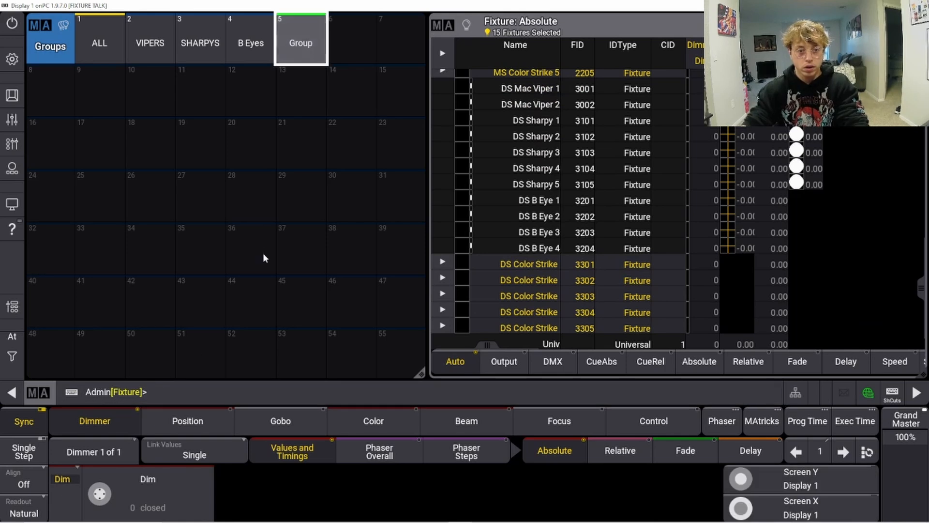
# Step: Label group 5 as COLORSTRIKES
pyautogui.click(176, 394)
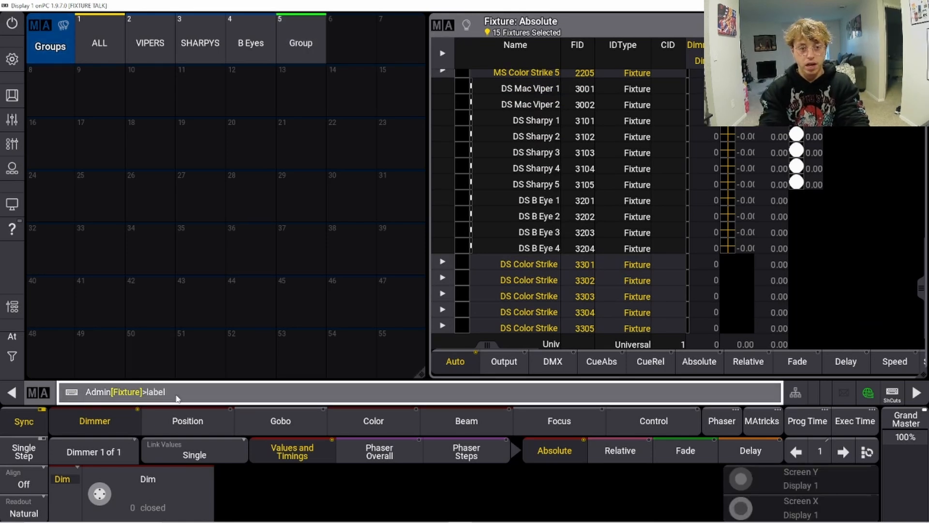
pyautogui.click(318, 30)
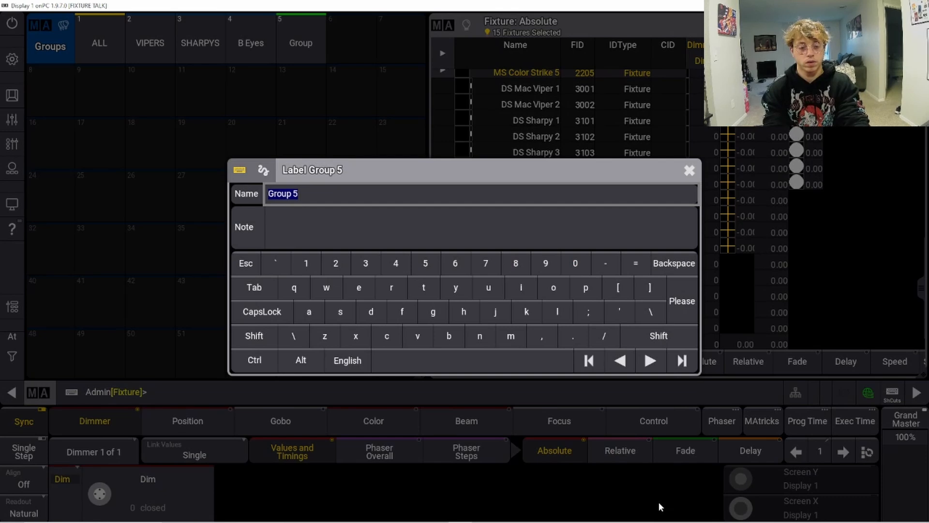
pyautogui.write('COLORSTRIKES')
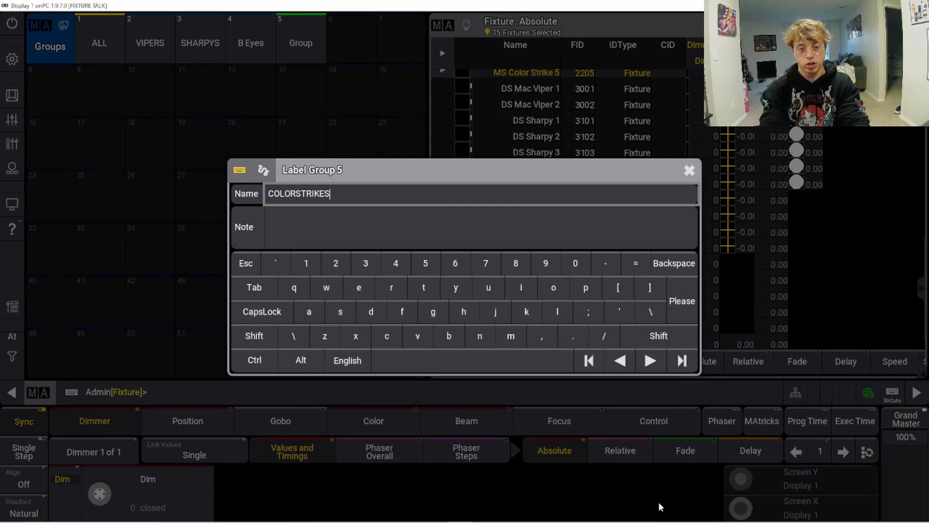
pyautogui.press('Return')
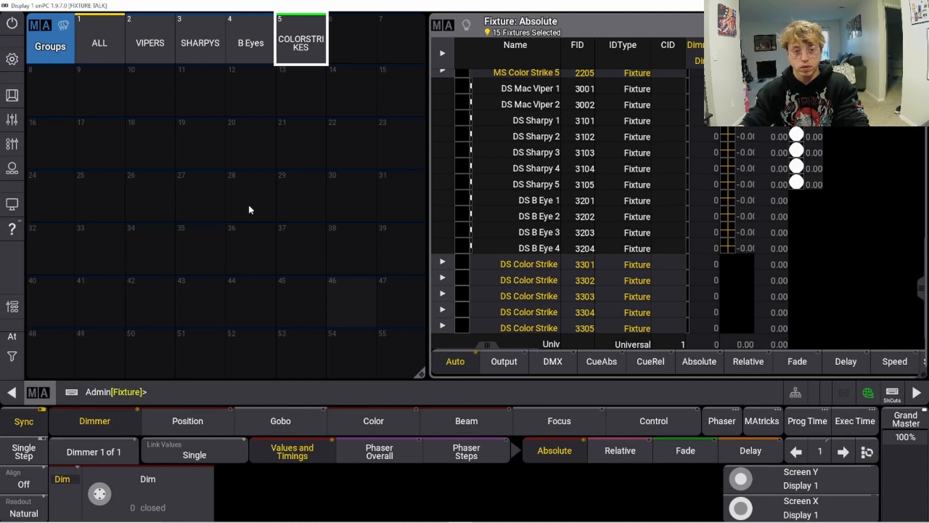
# Step: Relabel group 5 as COLOR STRIKES and toggle the shortcuts
pyautogui.click(207, 398)
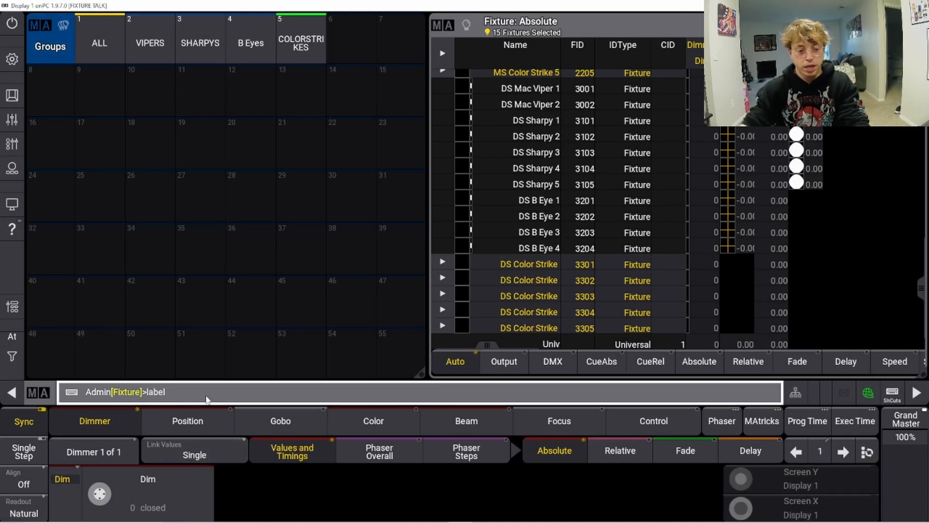
pyautogui.click(305, 30)
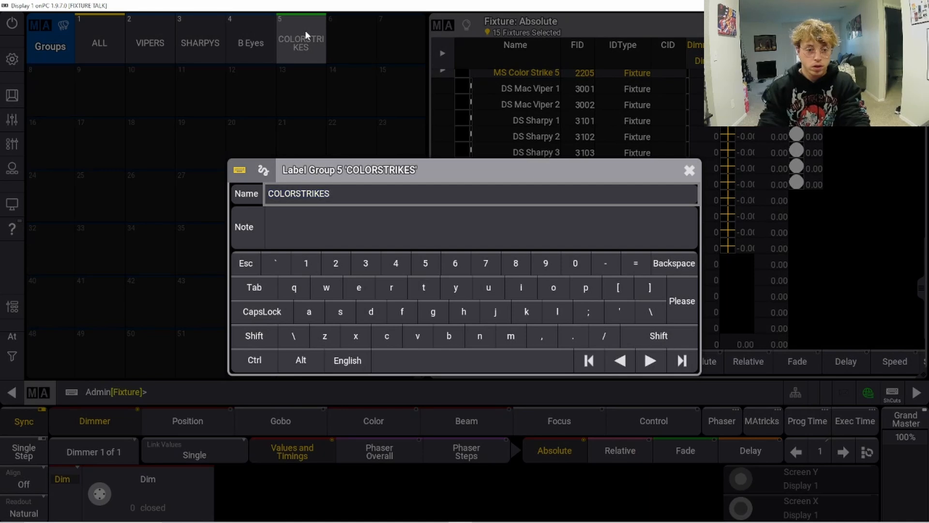
pyautogui.press('Return')
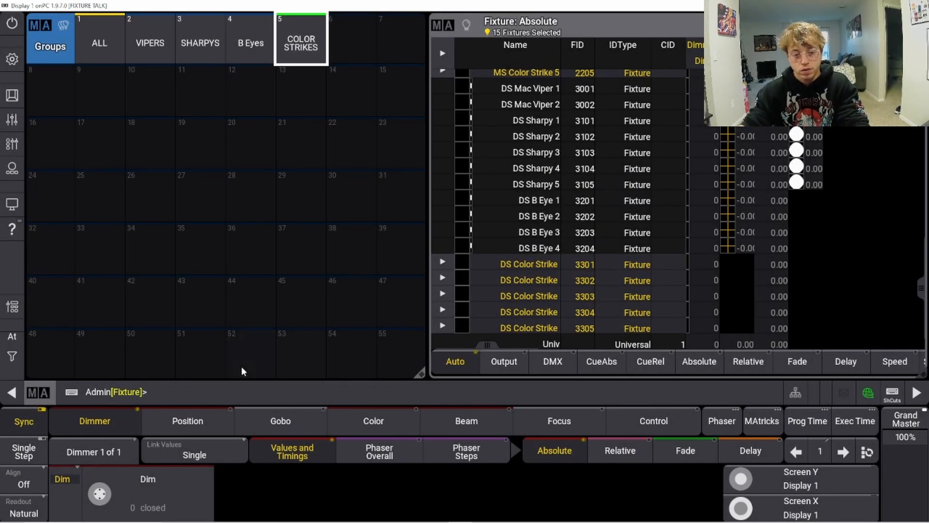
pyautogui.click(229, 391)
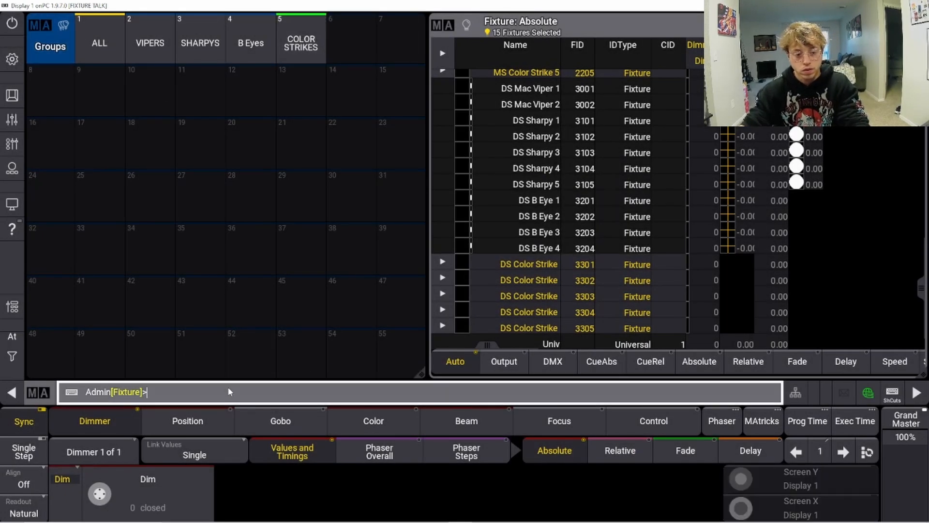
# Step: Toggle the keyboard shortcuts on
pyautogui.click(890, 393)
pyautogui.press('BackSpace')
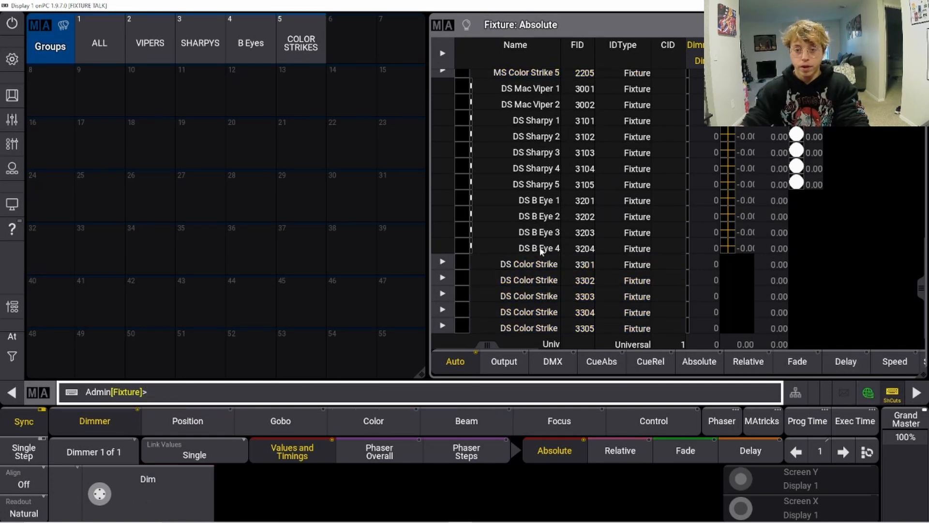
pyautogui.moveTo(922, 299); pyautogui.dragTo(922, 103)
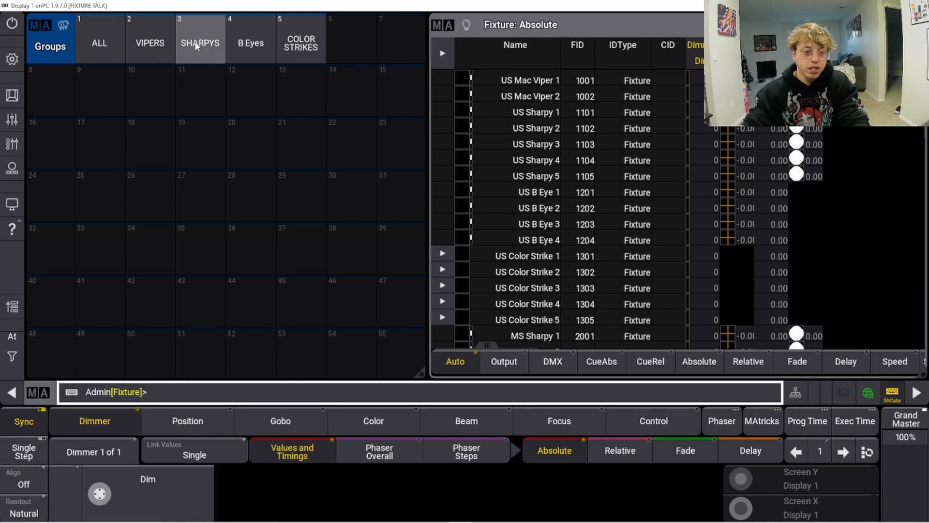
# Step: Recall the COLOR STRIKES, B Eyes, SHARPYS and VIPERS groups to check their fixtures, then clear the selection
pyautogui.click(300, 60)
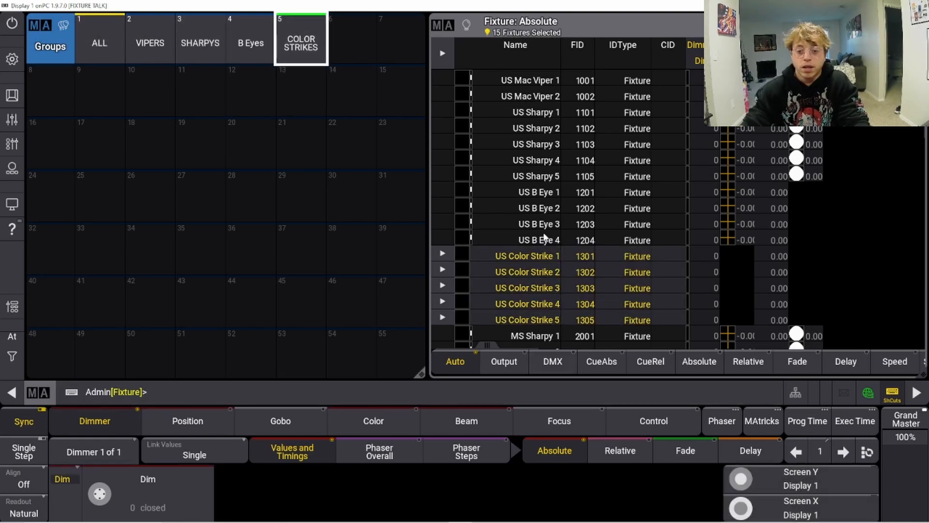
pyautogui.scroll(-2, 506, 272)
pyautogui.scroll(-10, 506, 272)
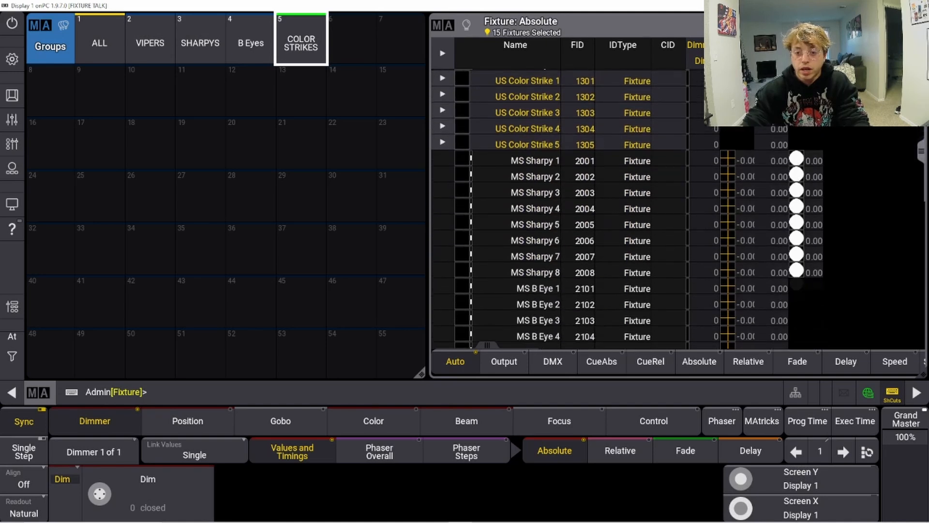
pyautogui.scroll(10, 560, 208)
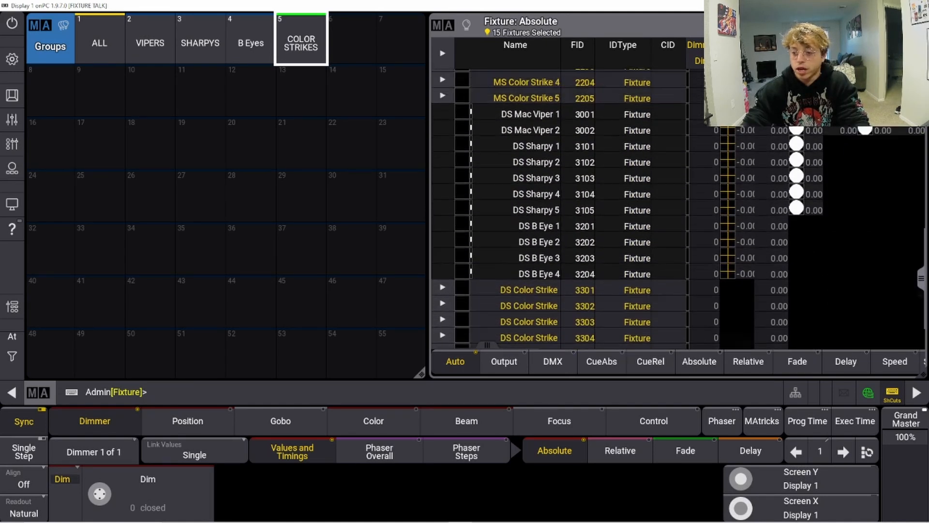
pyautogui.scroll(-9, 560, 208)
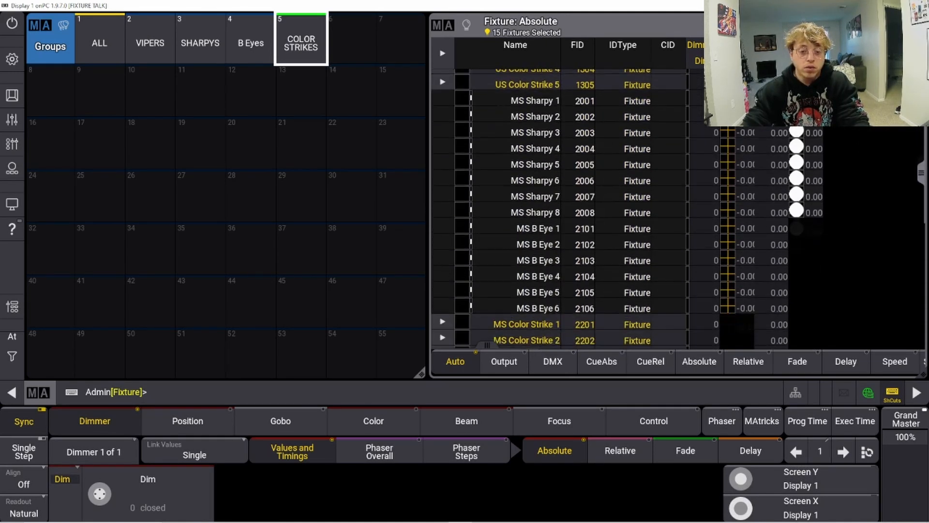
pyautogui.scroll(9, 561, 209)
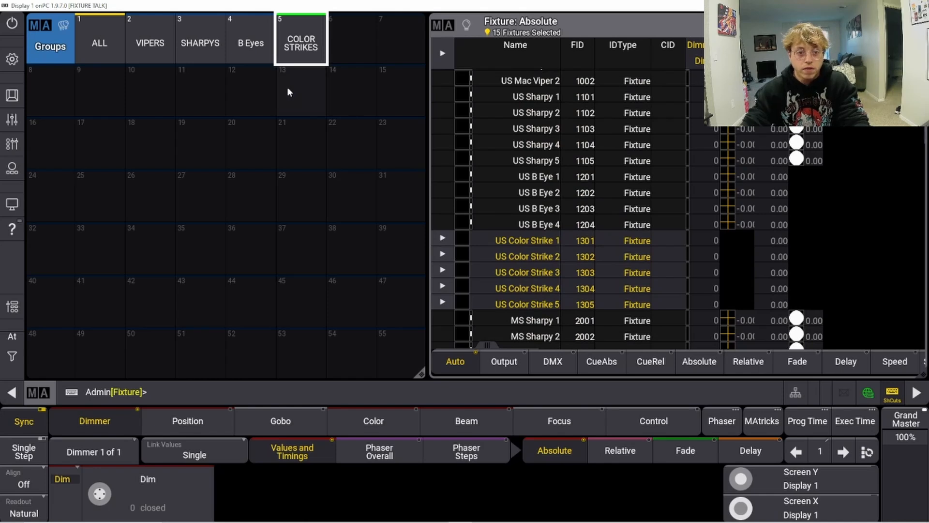
pyautogui.click(250, 48)
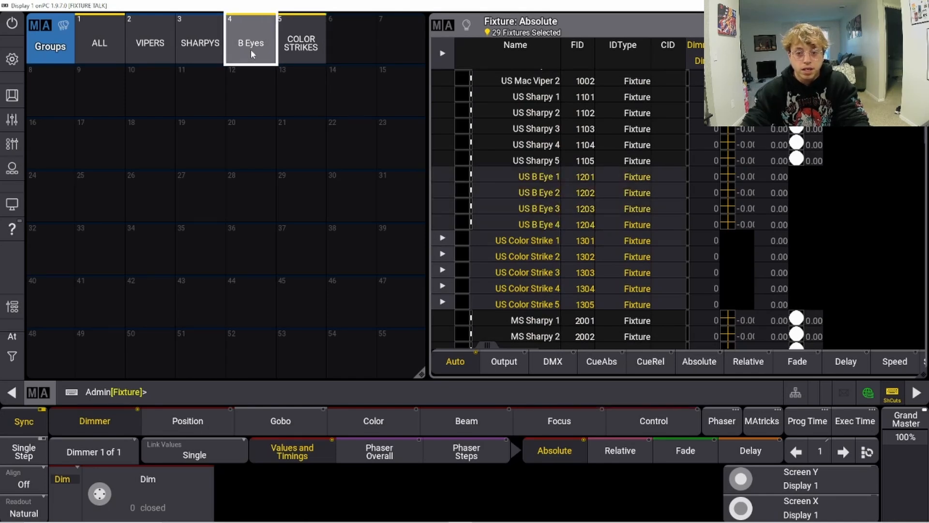
pyautogui.click(193, 46)
pyautogui.click(149, 54)
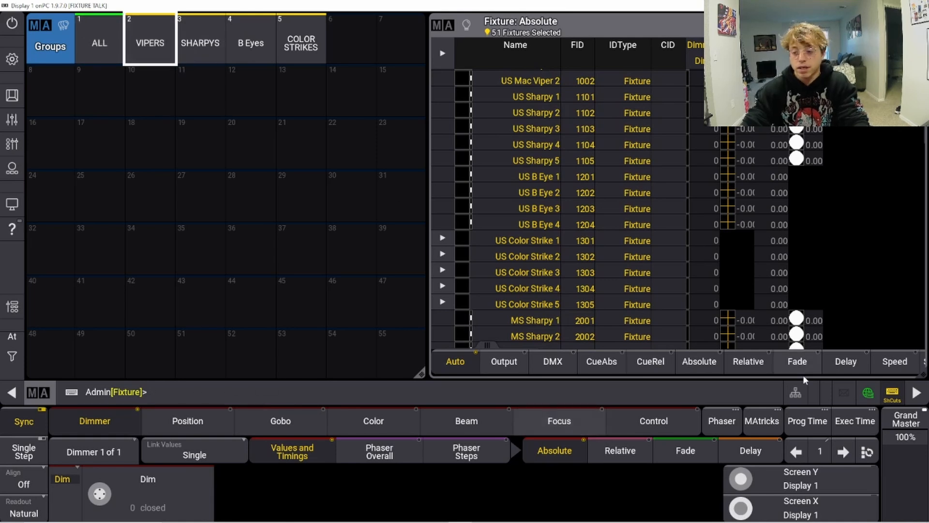
pyautogui.press('c')
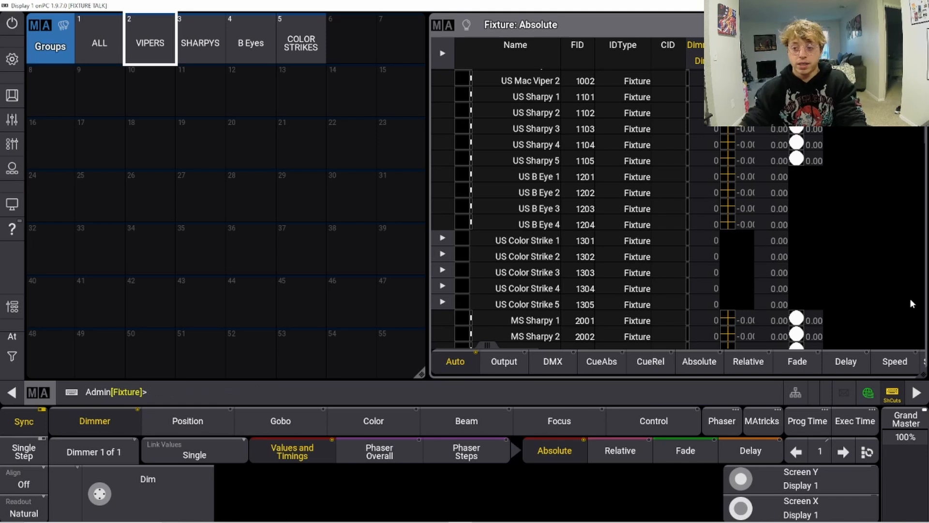
# Step: Select all US fixtures from US Mac Viper 1 through US Color Strike 5
pyautogui.scroll(-8, 748, 192)
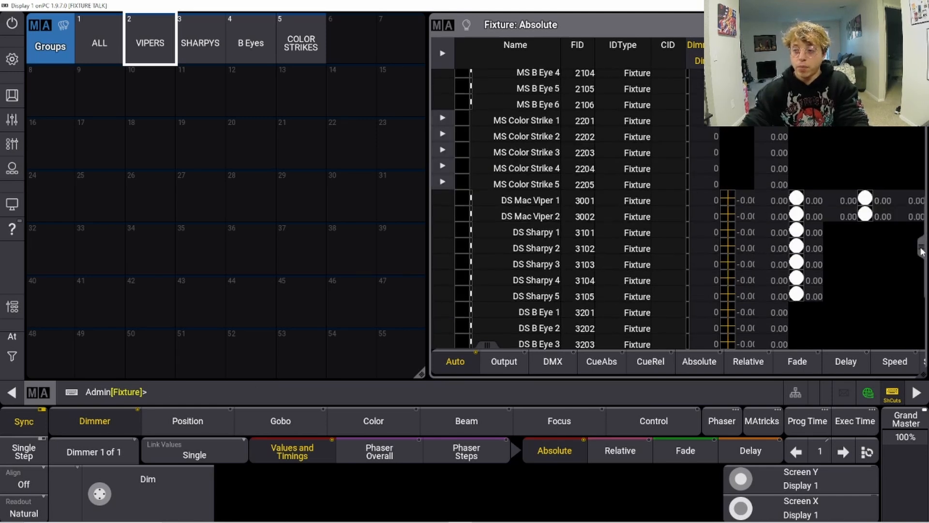
pyautogui.scroll(8, 883, 257)
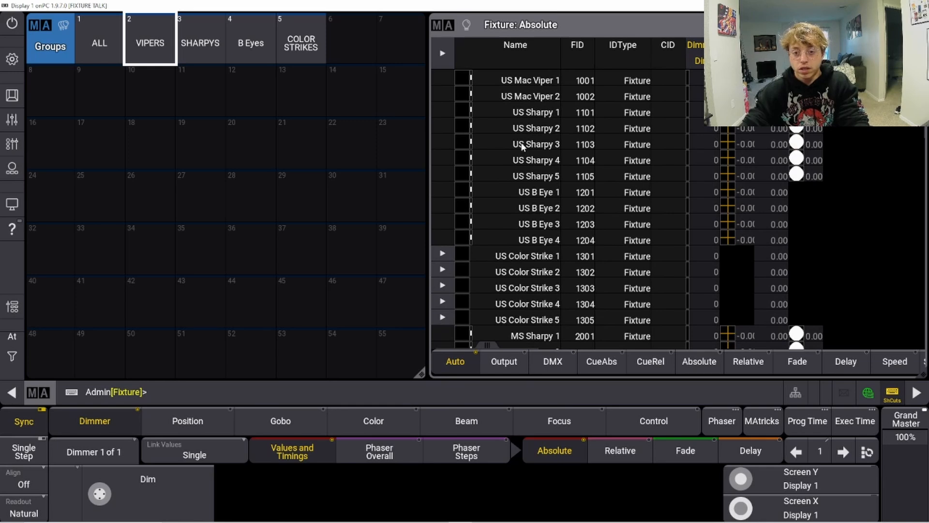
pyautogui.click(509, 82)
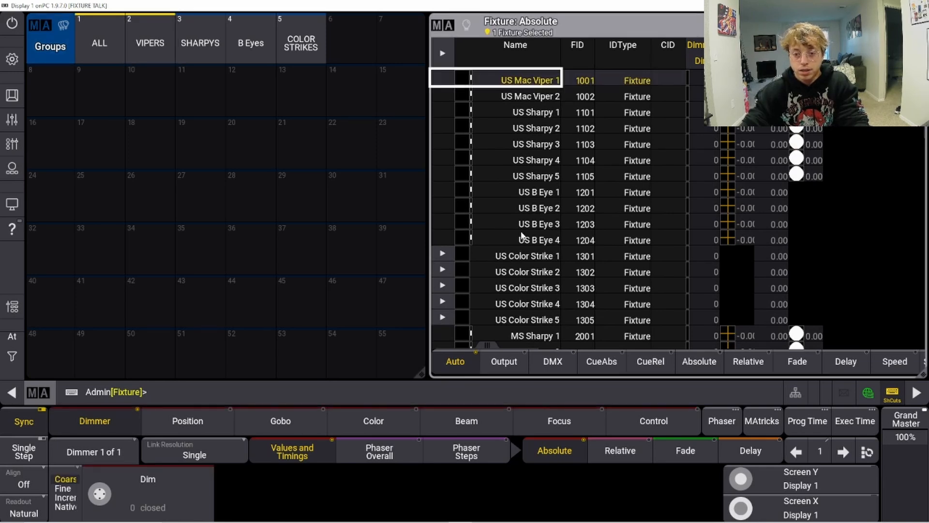
pyautogui.moveTo(505, 94); pyautogui.dragTo(526, 320)
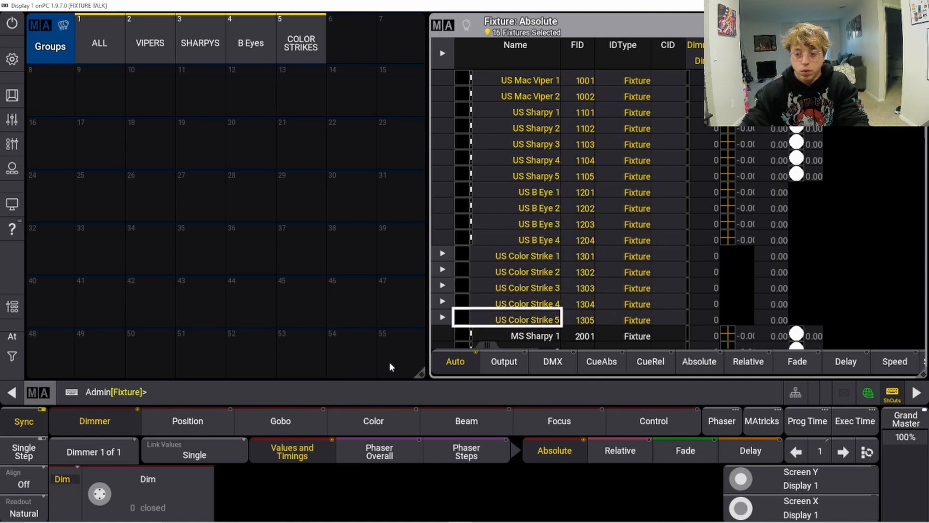
# Step: Store the selected US fixtures as group 16
pyautogui.click(392, 393)
pyautogui.write('store')
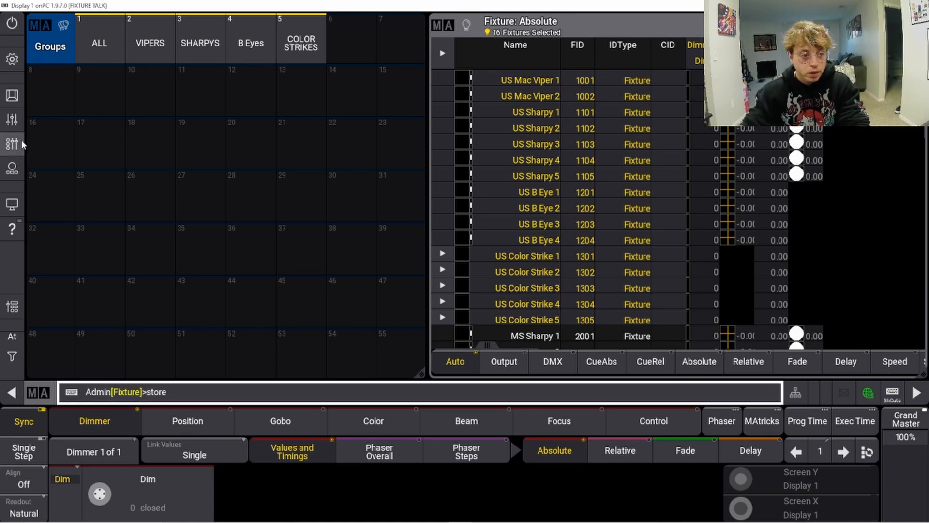
pyautogui.click(34, 126)
# Step: Label group 16 as US TRUSS
pyautogui.click(333, 385)
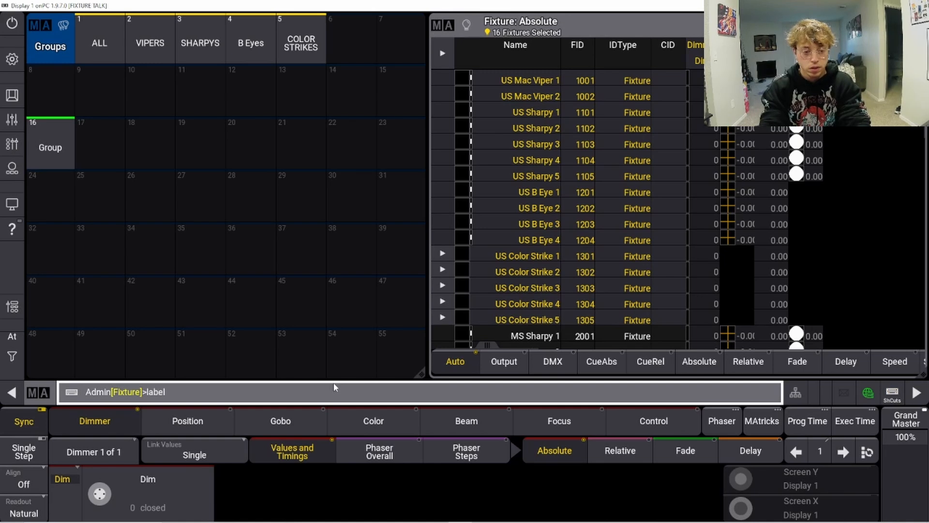
pyautogui.click(53, 142)
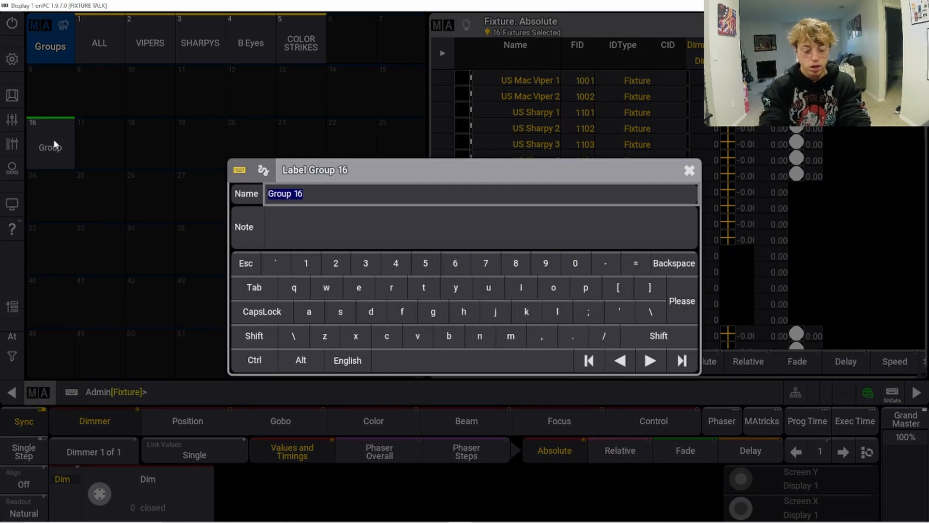
pyautogui.write('US TRUSS')
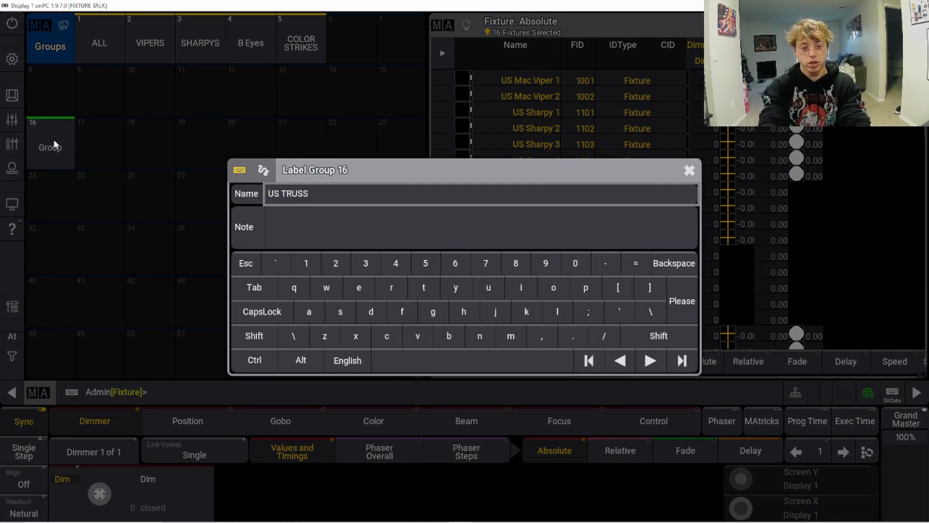
pyautogui.press('Return')
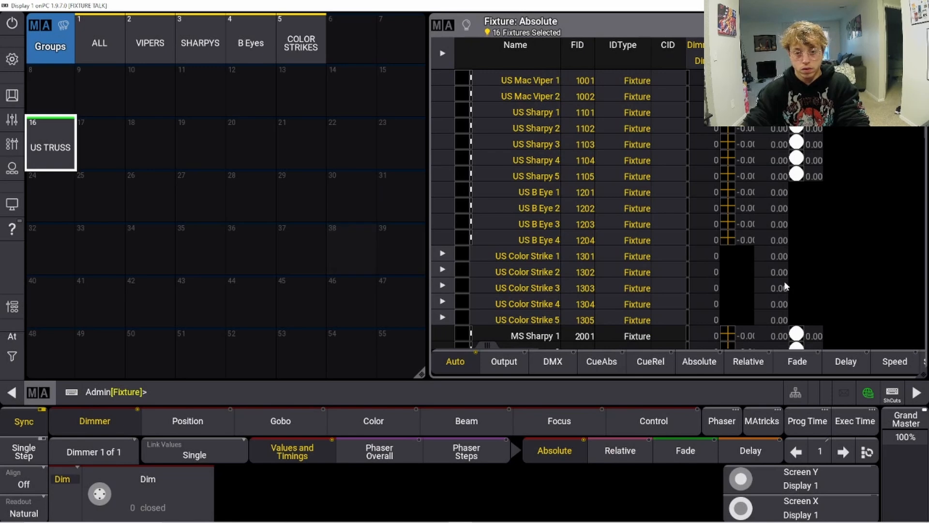
# Step: Select all MS fixtures from MS Sharpy 1 through MS Color Strike 5
pyautogui.click(893, 394)
pyautogui.press('Escape')
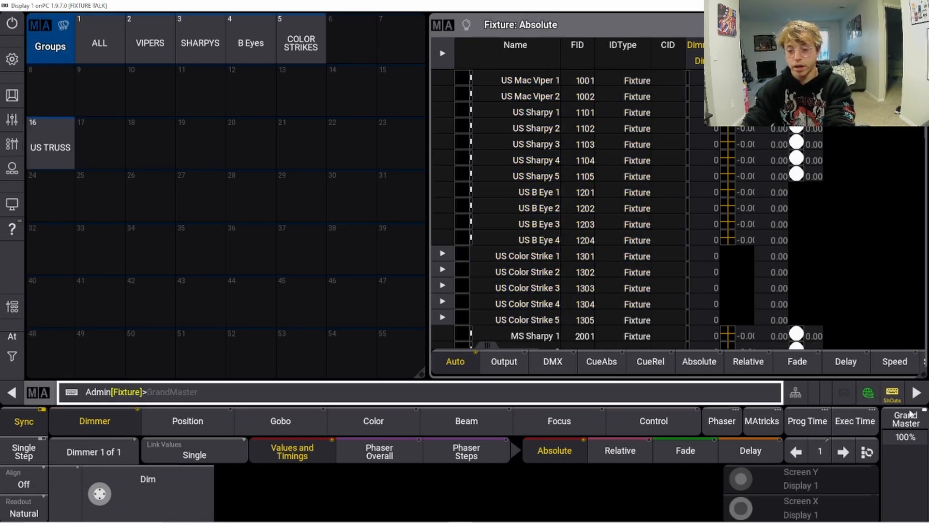
pyautogui.scroll(-5, 677, 232)
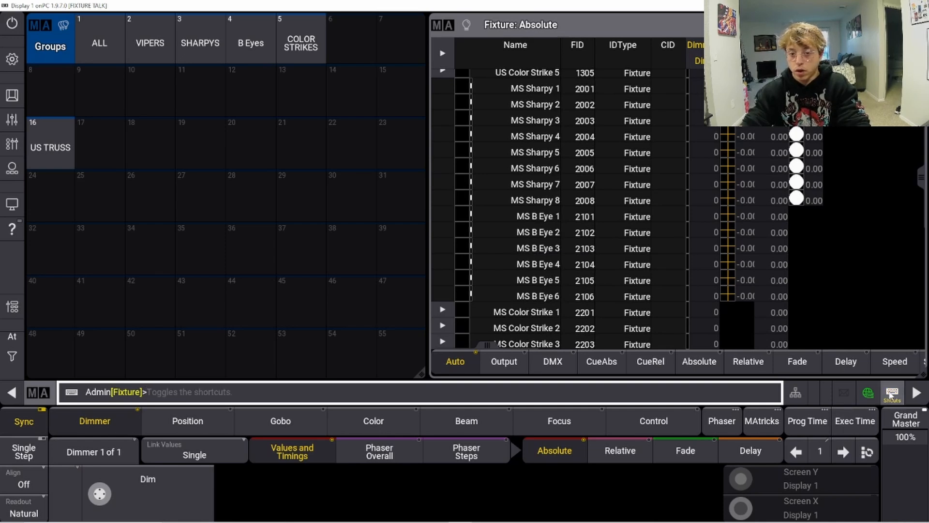
pyautogui.click(499, 90)
pyautogui.moveTo(510, 110); pyautogui.dragTo(524, 276)
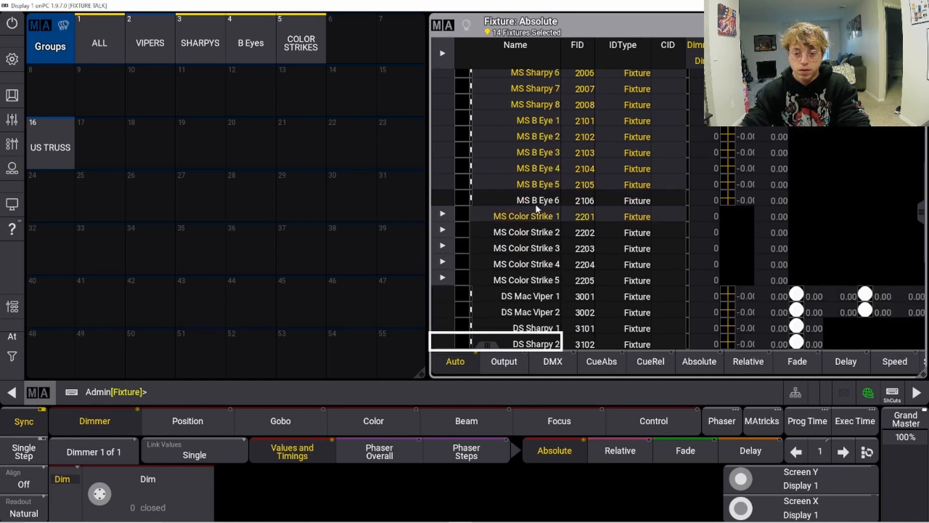
pyautogui.moveTo(536, 208); pyautogui.dragTo(526, 232)
# Step: Store the selected MS fixtures as group 18
pyautogui.click(321, 401)
pyautogui.write('s')
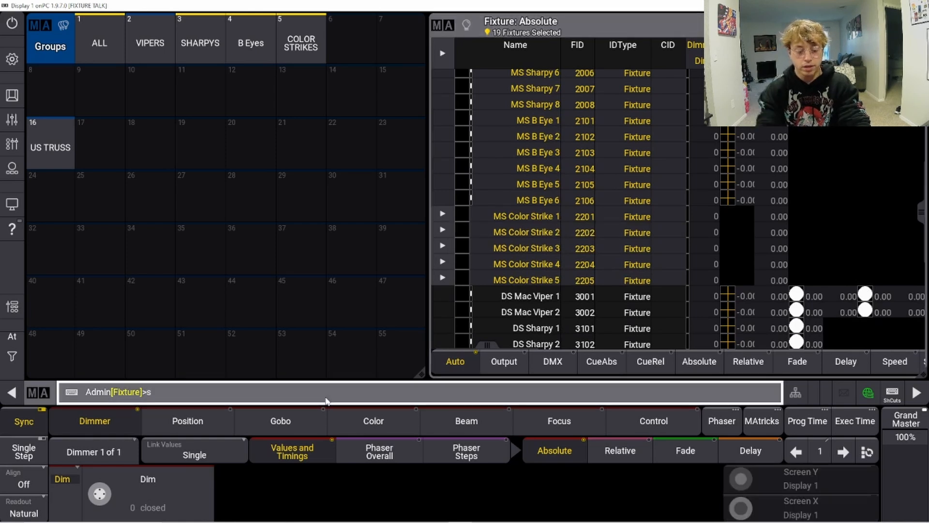
pyautogui.write('tore')
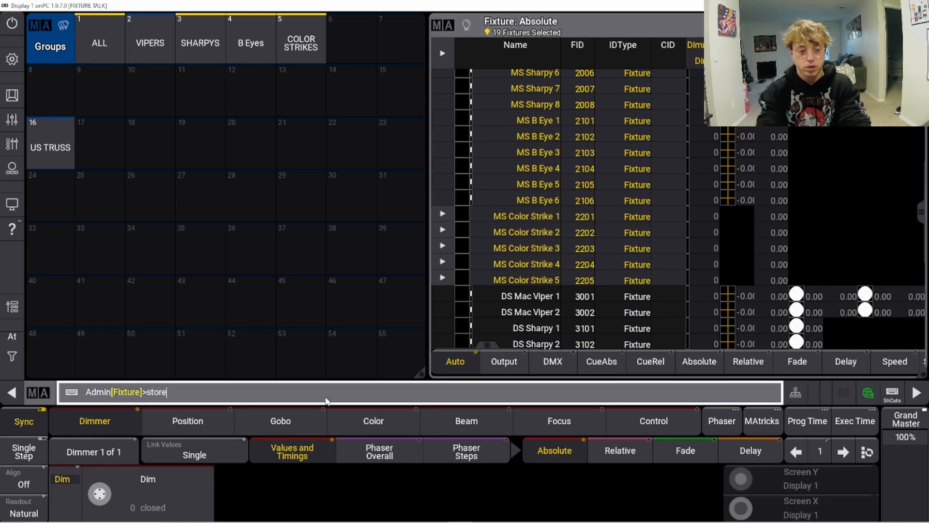
pyautogui.click(158, 158)
# Step: Label group 18 as MS TRUSS
pyautogui.click(162, 391)
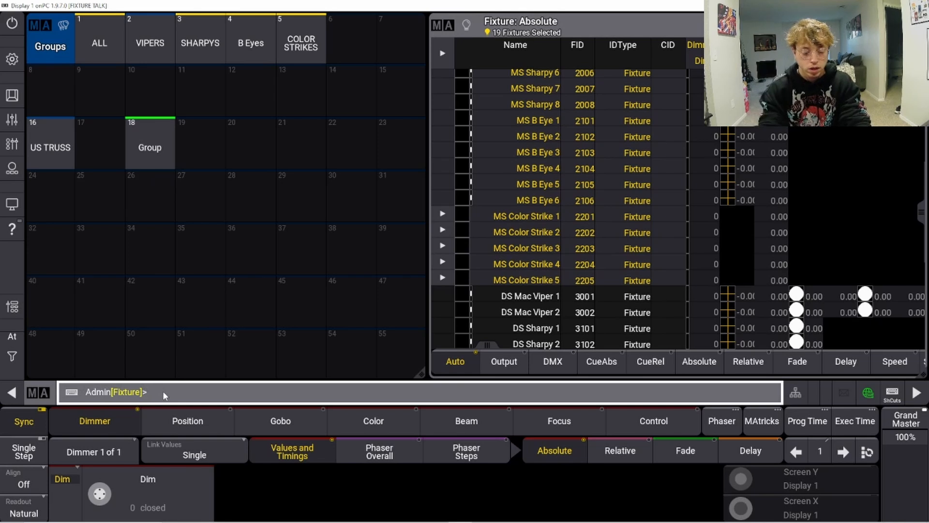
pyautogui.write('label')
pyautogui.click(162, 143)
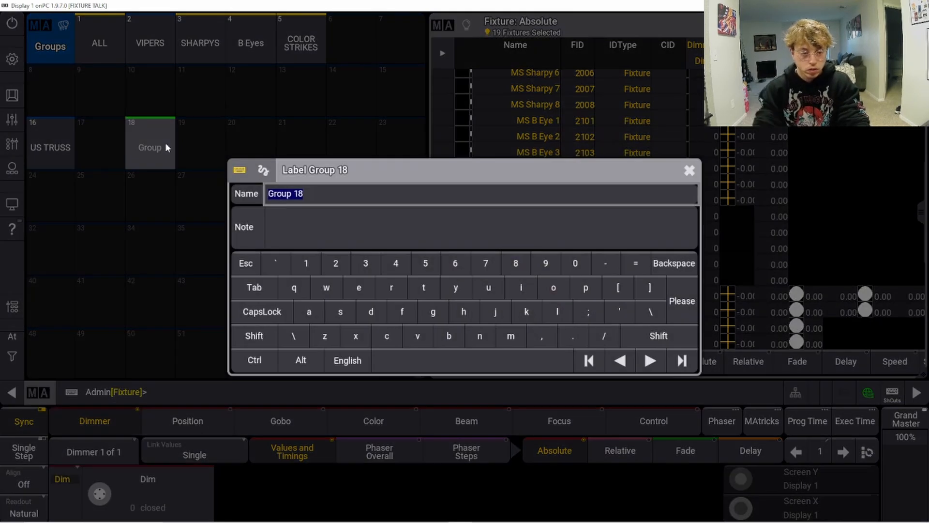
pyautogui.write('MS TRUSS')
pyautogui.press('Return')
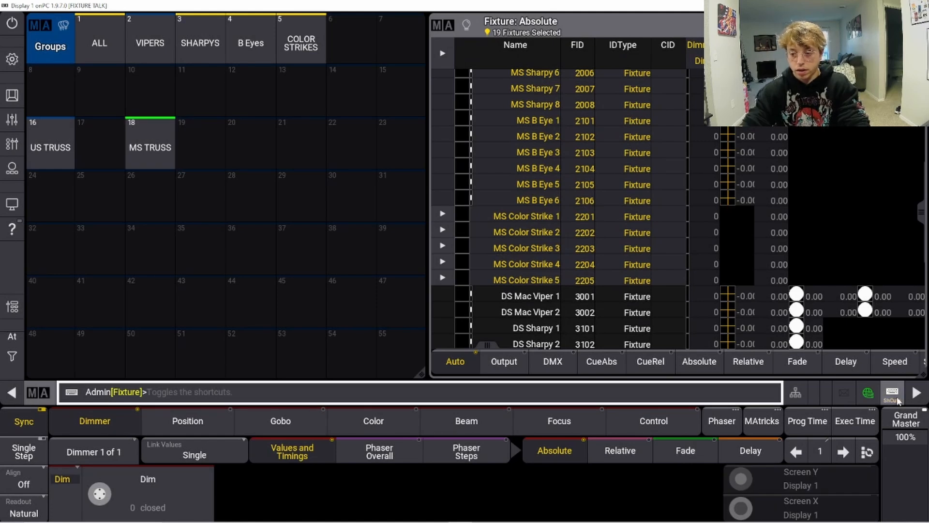
# Step: Select all DS fixtures from DS Mac Viper 1 through DS Color Strike 3305
pyautogui.press('Escape')
pyautogui.scroll(-11, 651, 240)
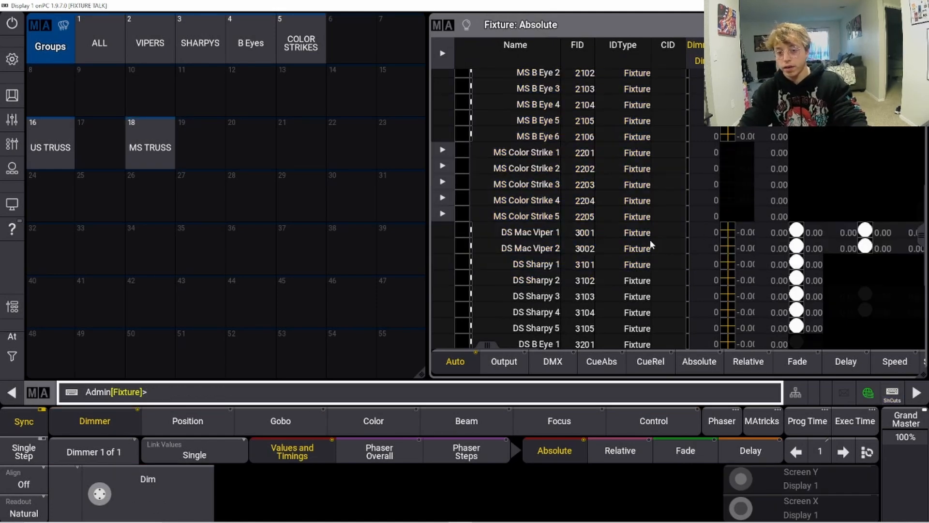
pyautogui.click(519, 123)
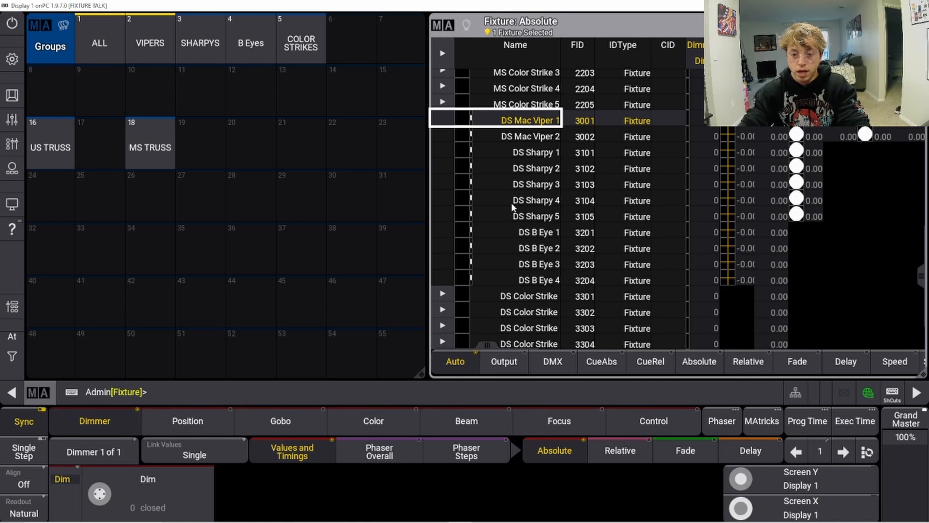
pyautogui.moveTo(517, 124); pyautogui.dragTo(548, 329)
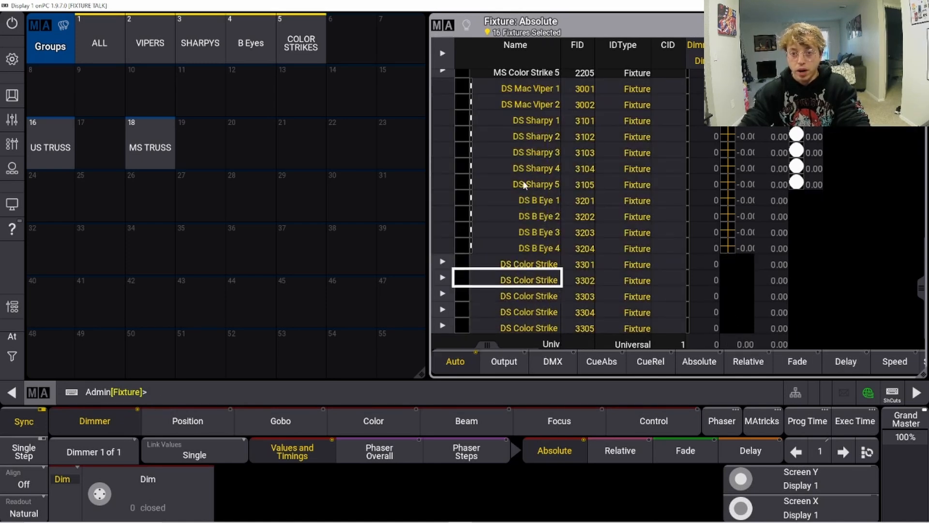
pyautogui.scroll(7, 540, 250)
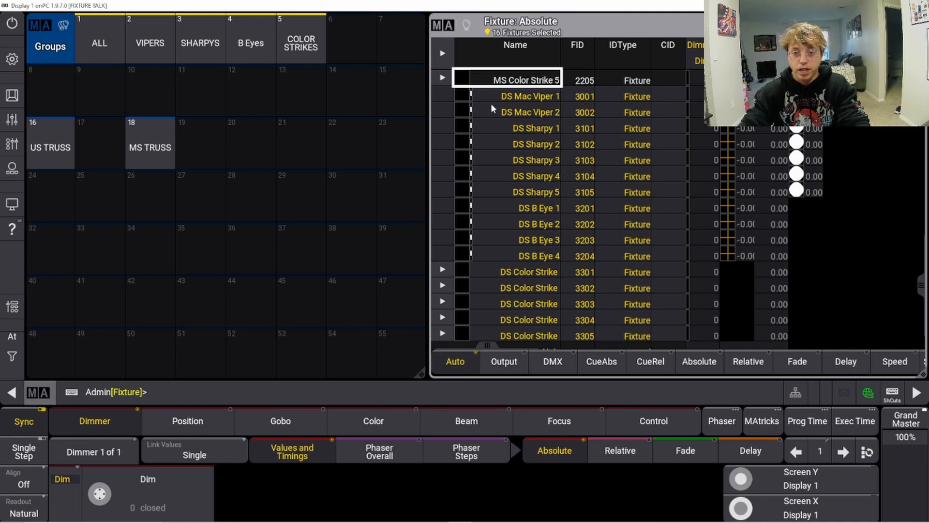
pyautogui.scroll(-16, 543, 271)
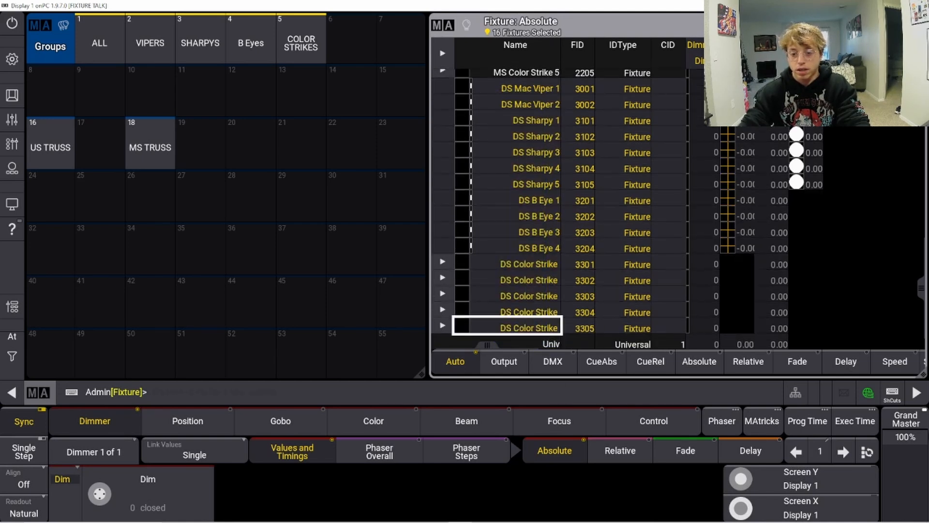
# Step: Store the selected DS fixtures as group 20
pyautogui.click(361, 398)
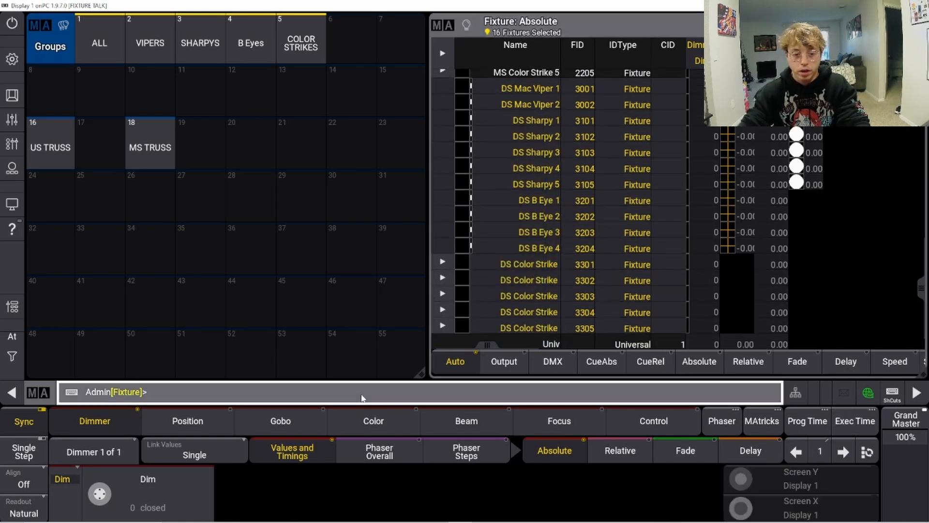
pyautogui.write('s')
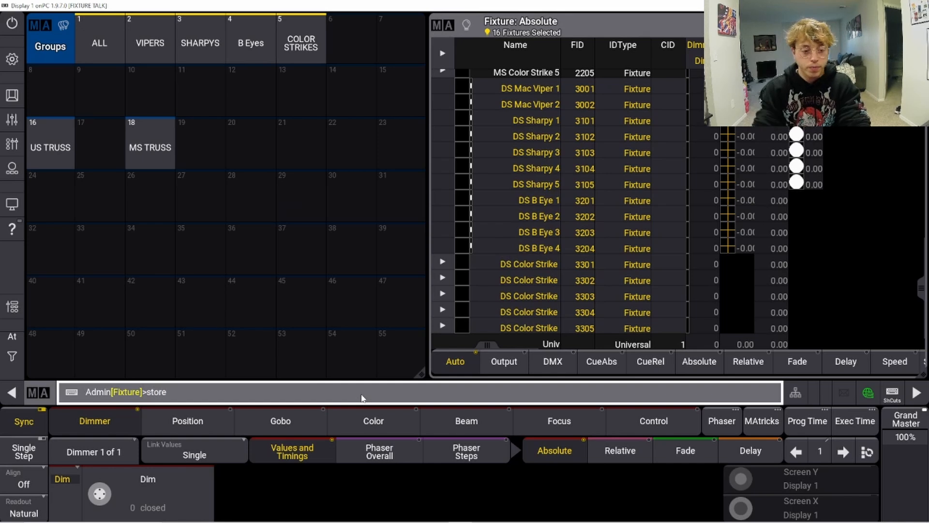
pyautogui.write('tore')
pyautogui.click(249, 155)
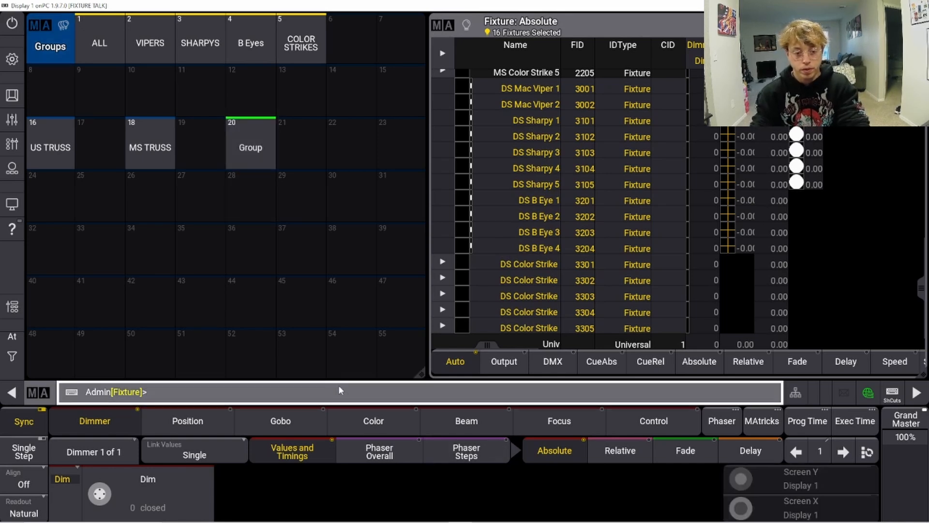
# Step: Label group 20 as DS TRUSS
pyautogui.write('label')
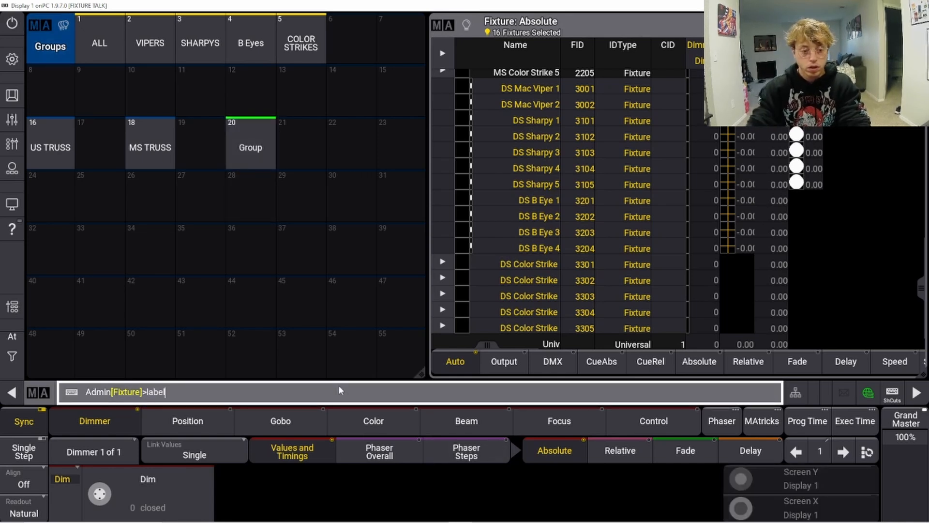
pyautogui.click(251, 128)
pyautogui.write('DS')
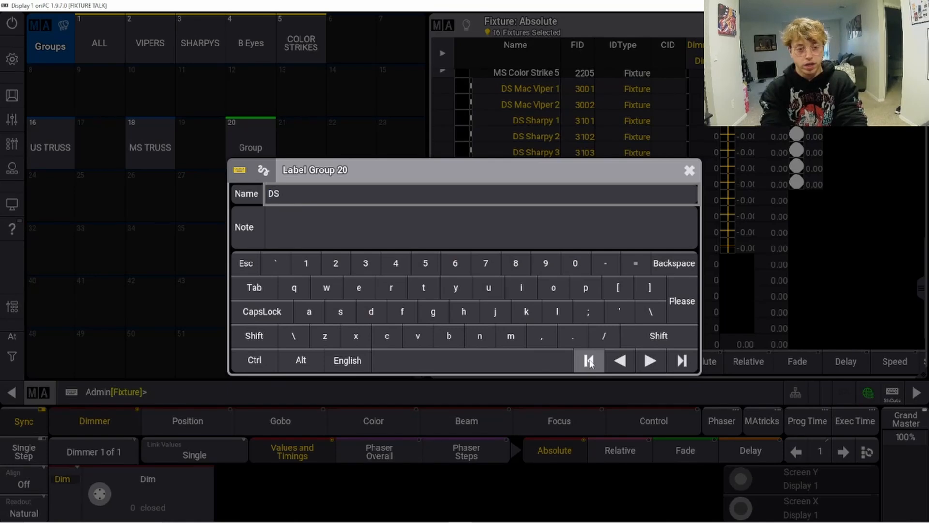
pyautogui.write(' TRUSS')
pyautogui.press('Return')
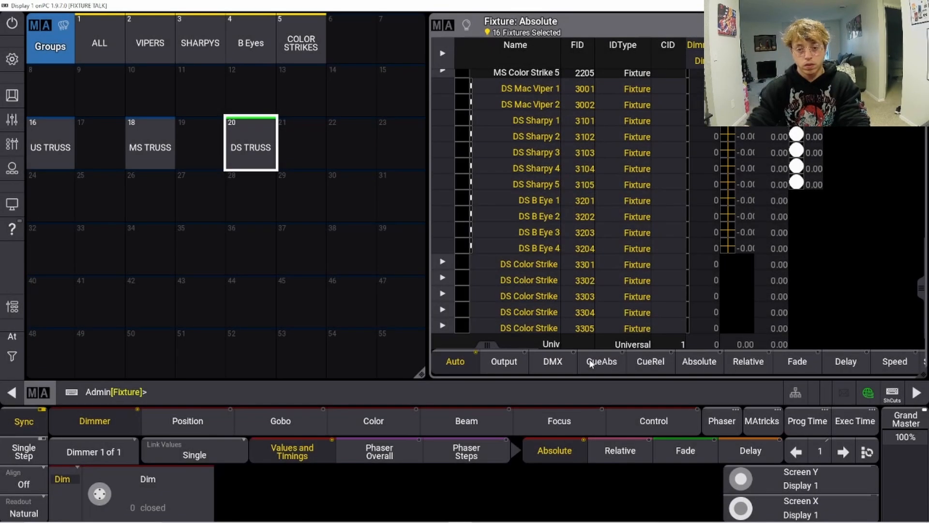
# Step: Select the DS TRUSS, MS TRUSS and US TRUSS groups together to check them, then clear the selection
pyautogui.click(894, 393)
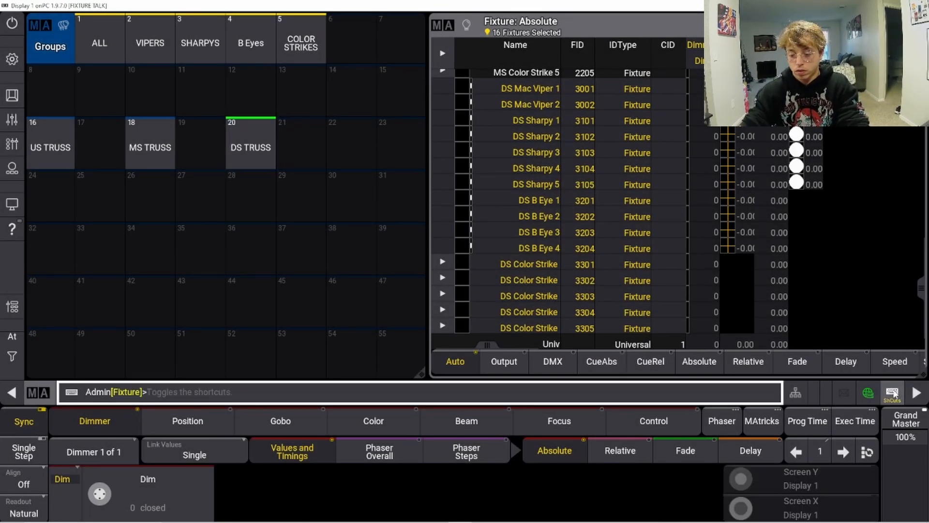
pyautogui.press('c')
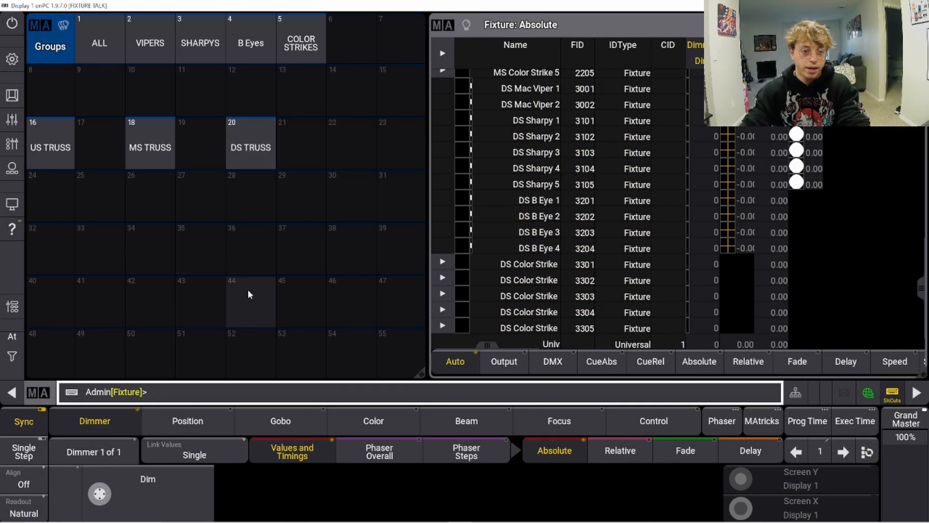
pyautogui.click(247, 122)
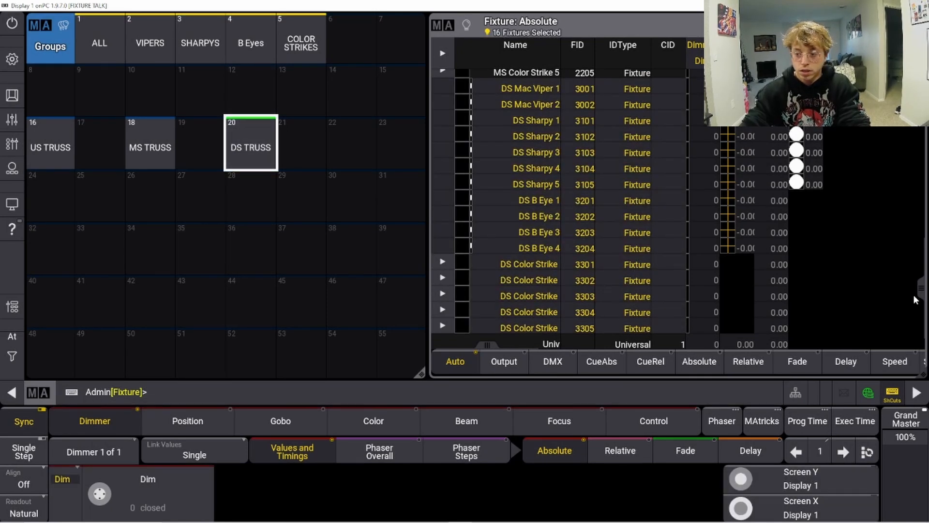
pyautogui.scroll(3, 592, 115)
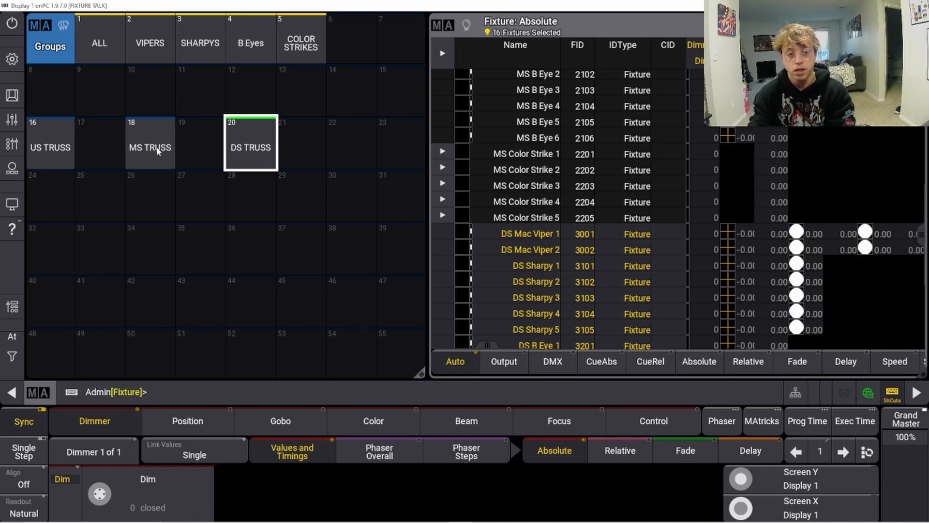
pyautogui.click(140, 149)
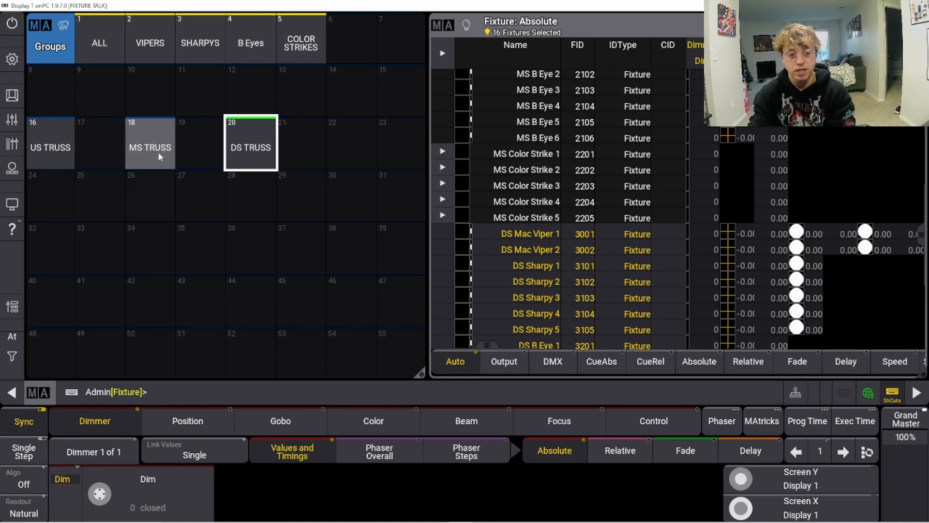
pyautogui.click(41, 149)
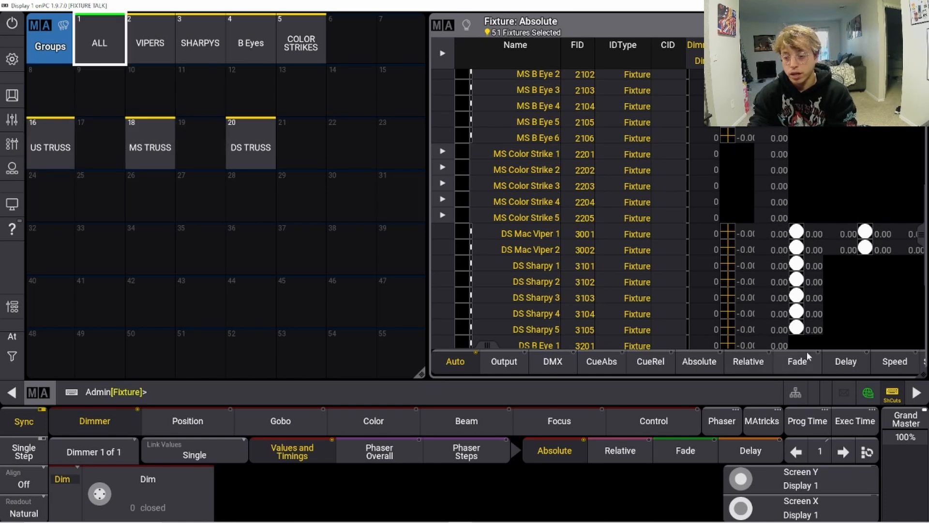
pyautogui.press('BackSpace')
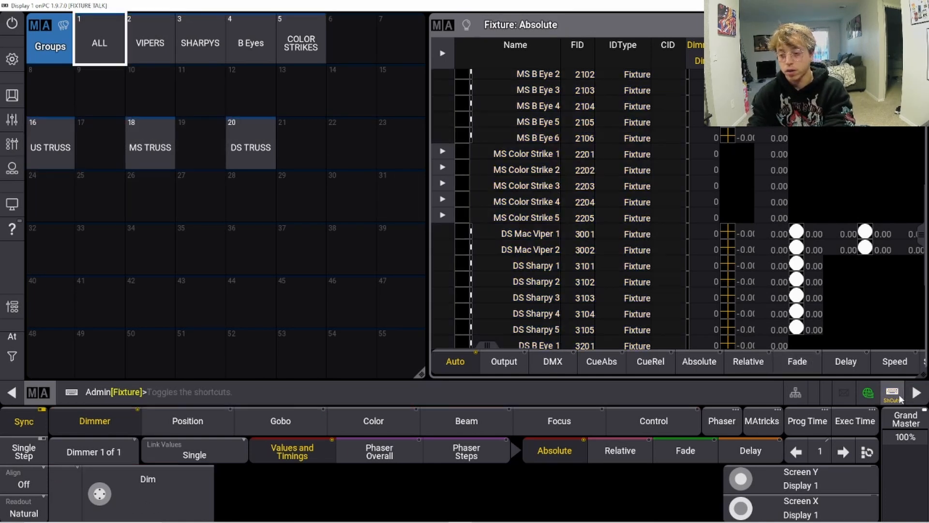
pyautogui.click(898, 399)
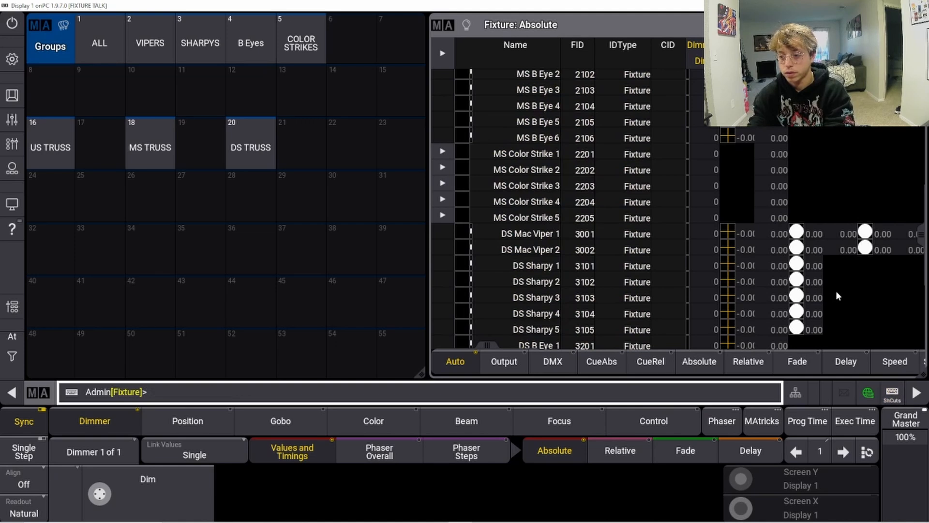
# Step: Select US Sharpy 1 through US Sharpy 5 and store them as group 11
pyautogui.scroll(7, 863, 244)
pyautogui.scroll(1, 863, 249)
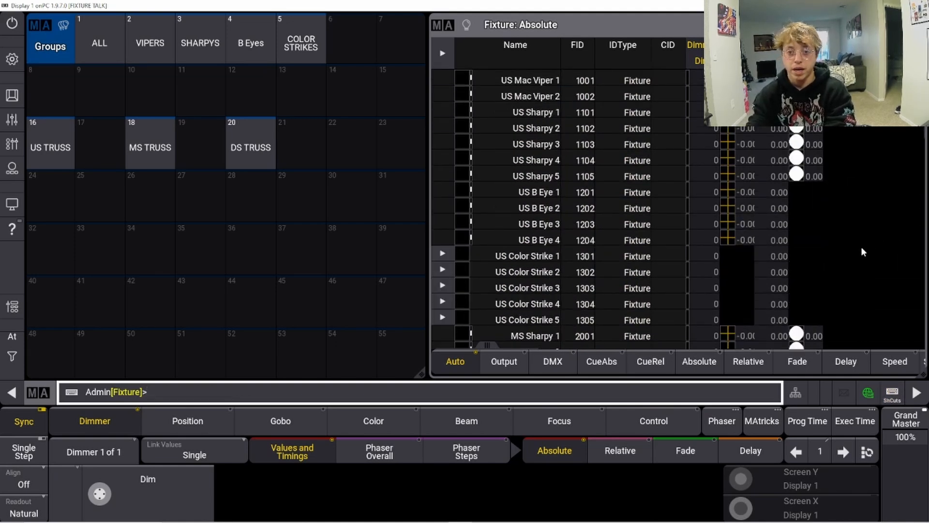
pyautogui.moveTo(509, 114); pyautogui.dragTo(513, 176)
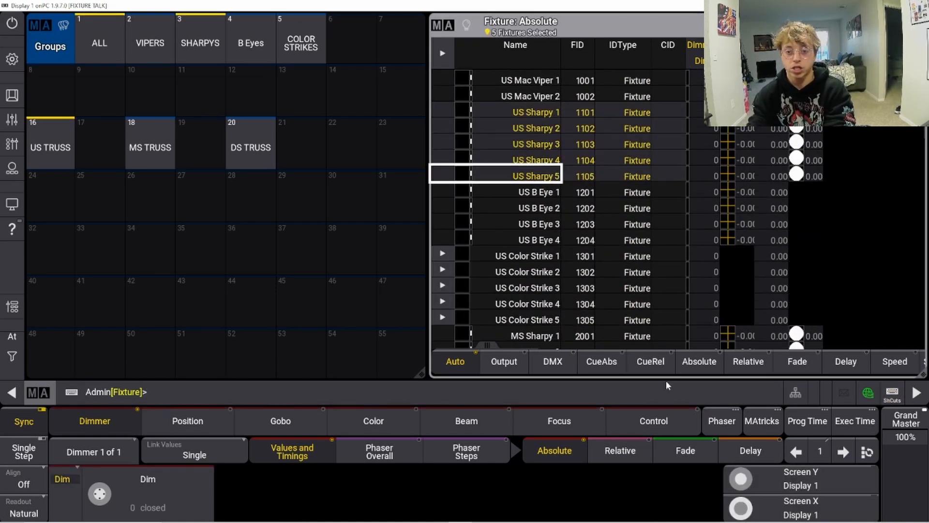
pyautogui.click(296, 401)
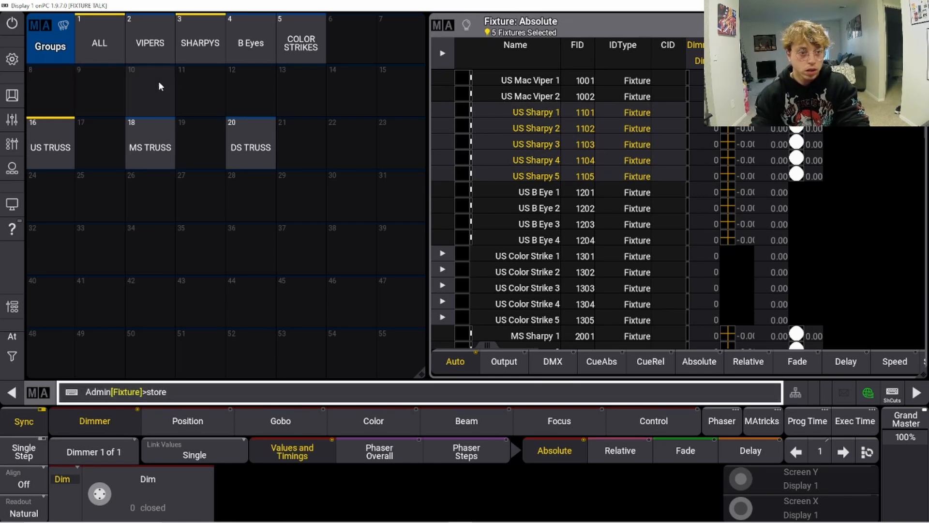
pyautogui.click(196, 92)
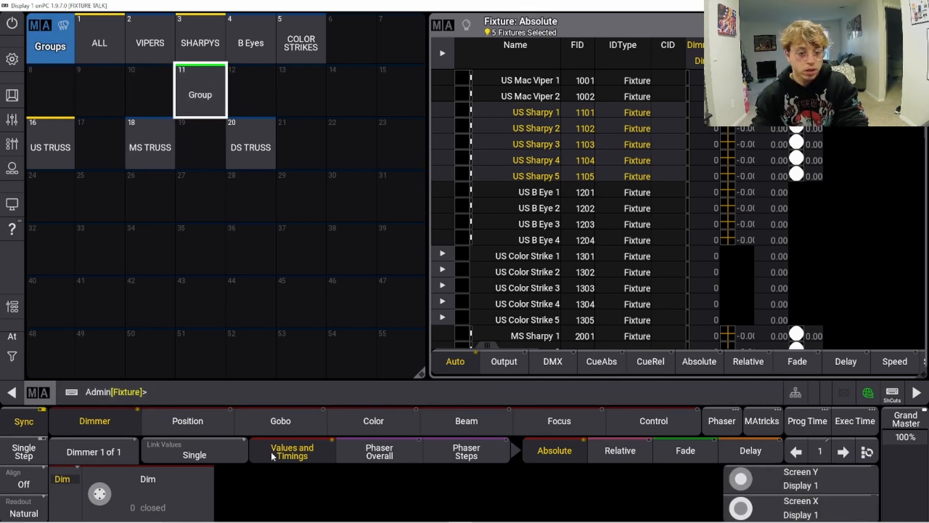
# Step: Label group 11 as US SHARPY
pyautogui.click(265, 394)
pyautogui.write('label')
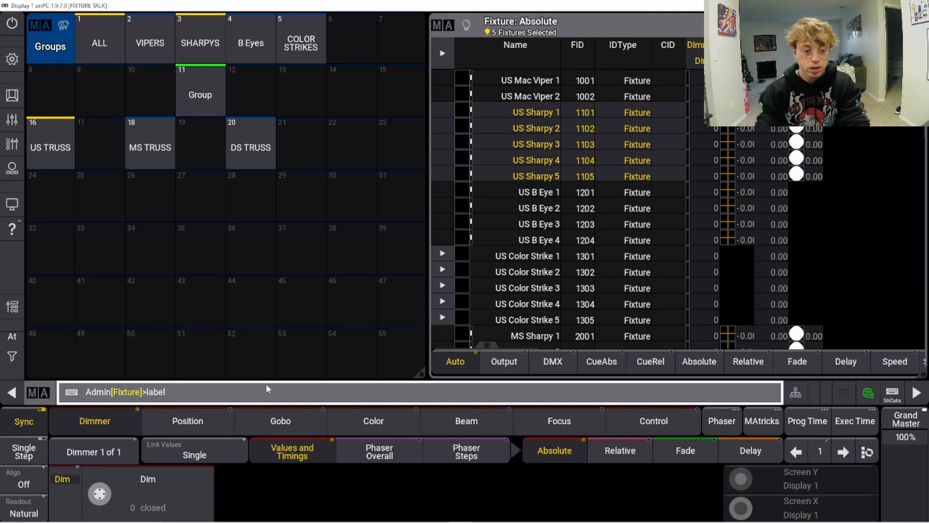
pyautogui.click(188, 91)
pyautogui.write('US')
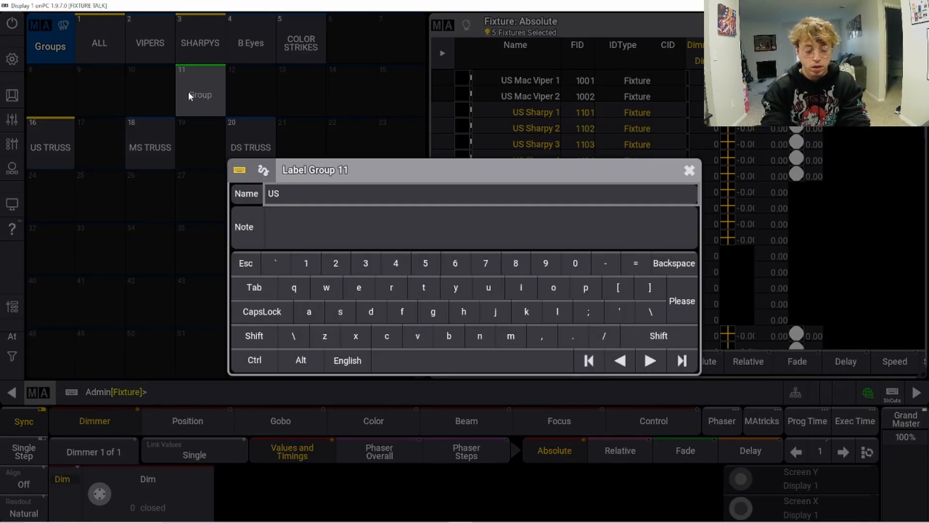
pyautogui.write(' SHARPY')
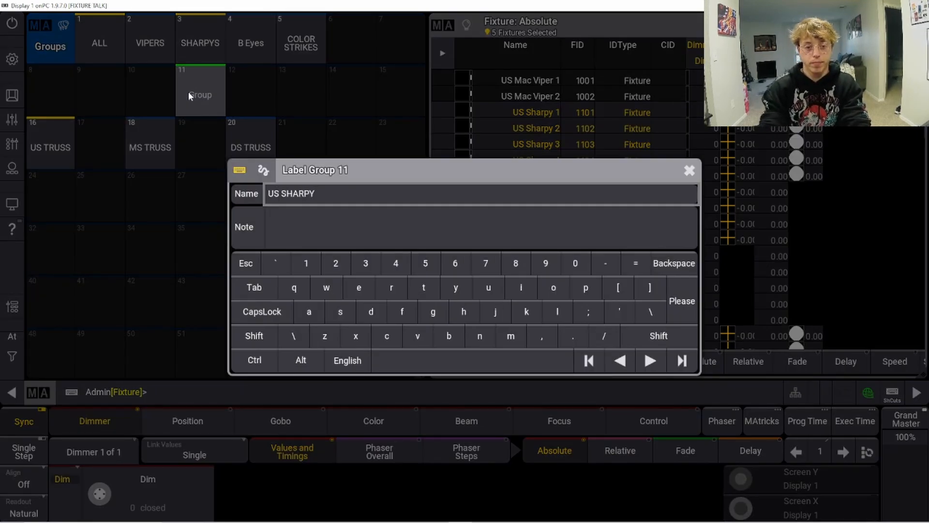
pyautogui.press('Return')
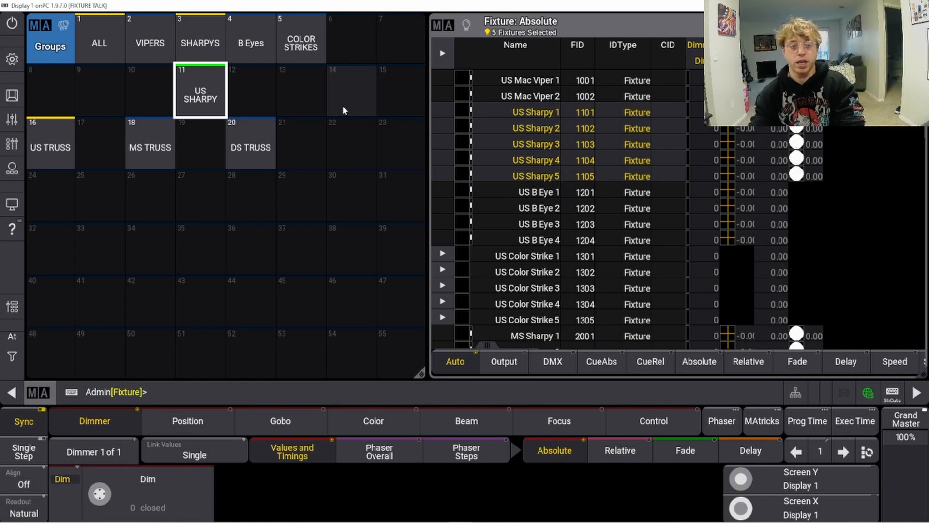